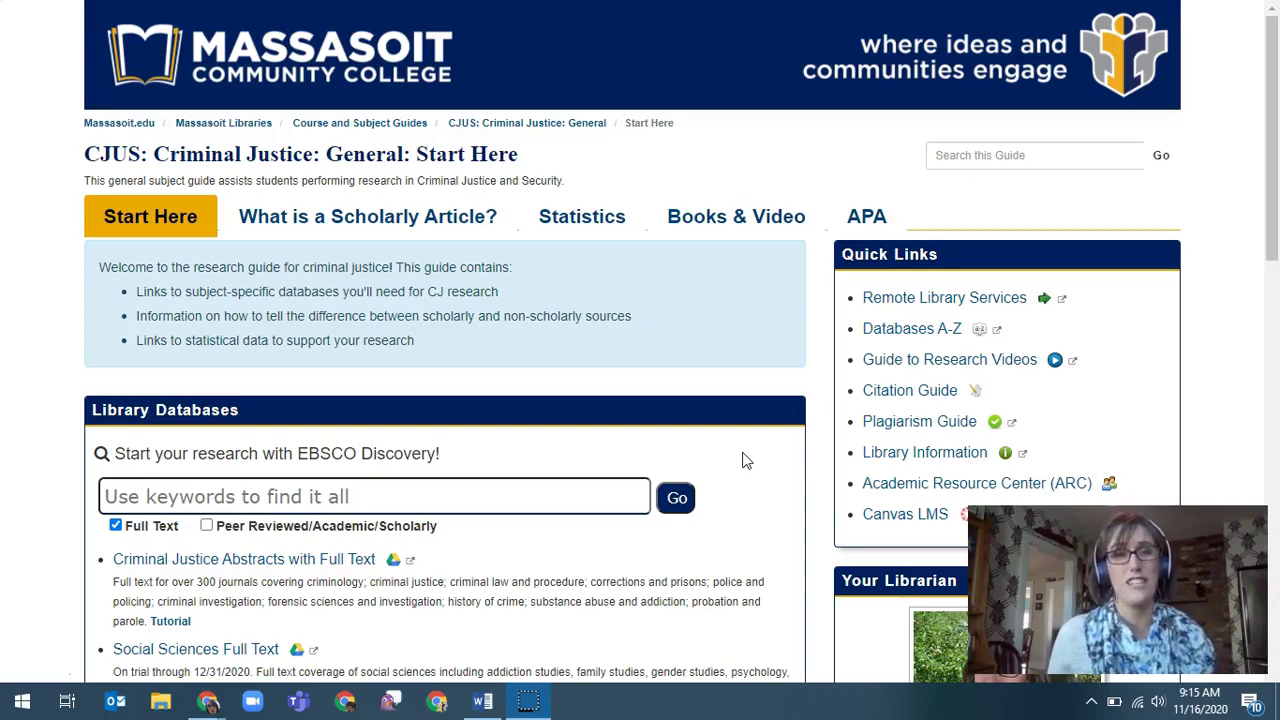
Search 'body cameras and police' in the guide's EBSCO Discovery keyword box
{"action": "left_click", "coordinate": [683, 493]}
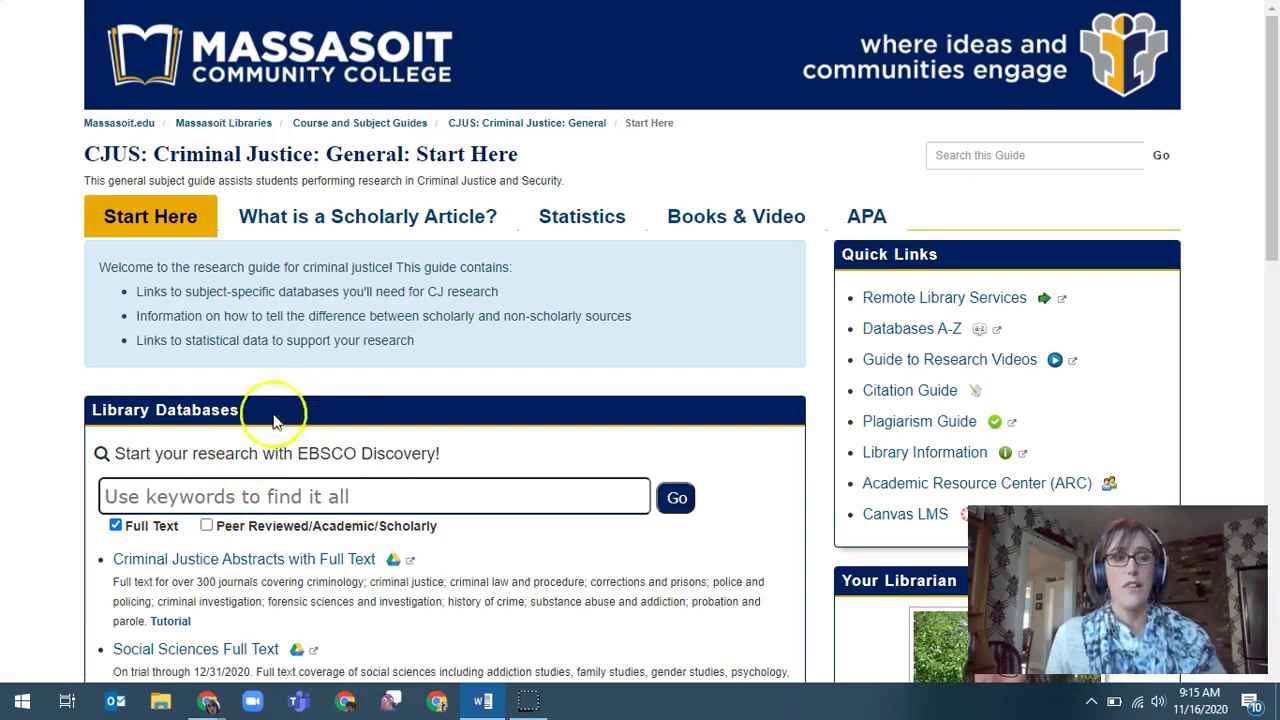
{"action": "left_click", "coordinate": [225, 500]}
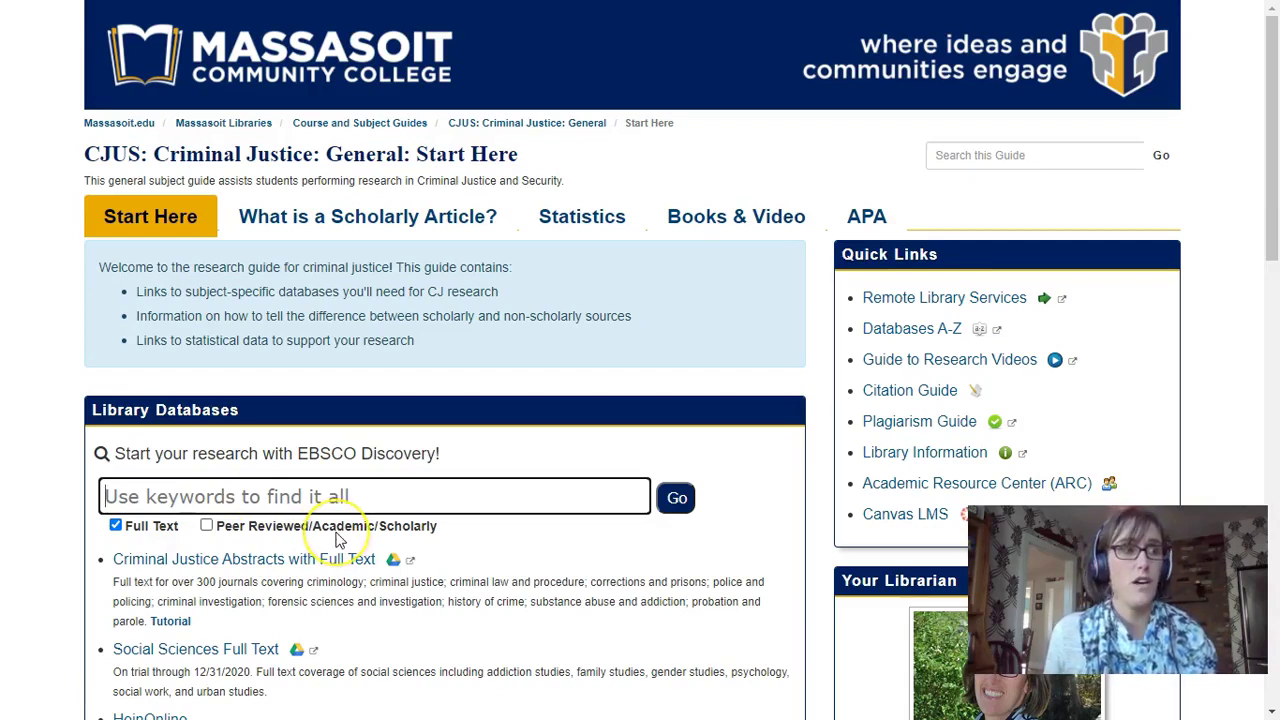
{"action": "scroll", "coordinate": [338, 540], "scroll_direction": "down", "scroll_amount": 2}
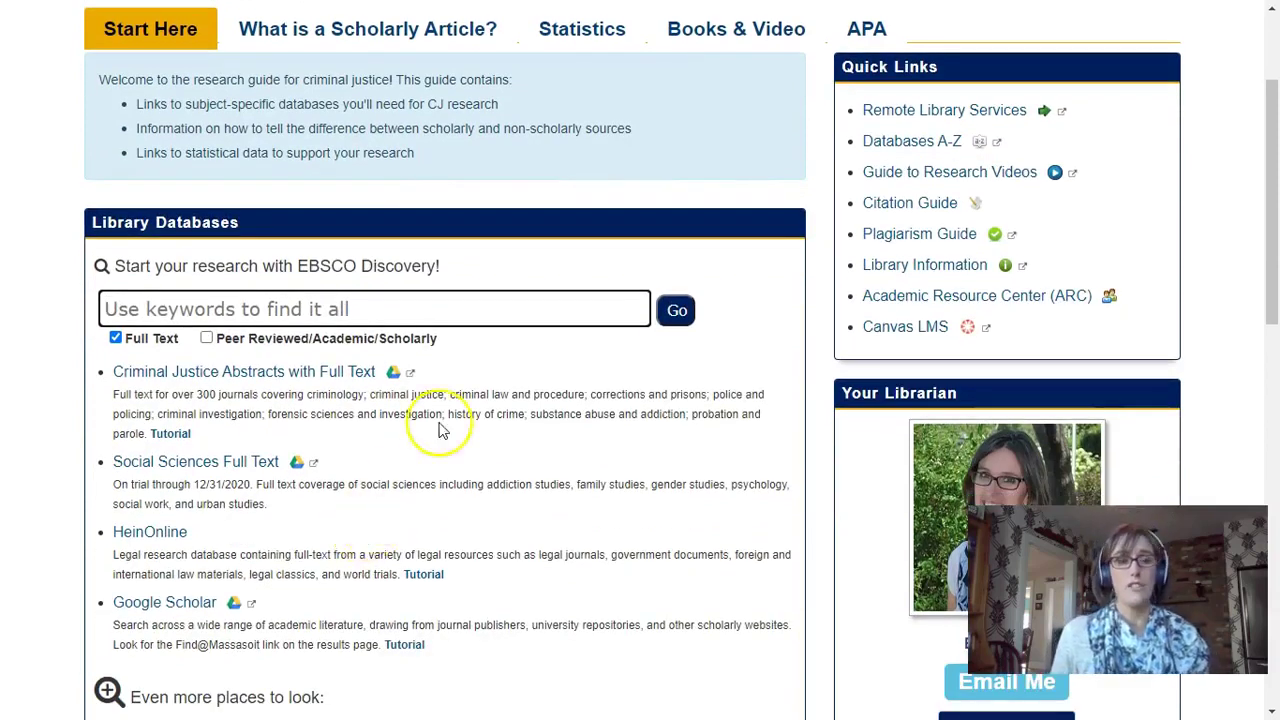
{"action": "left_click", "coordinate": [477, 312]}
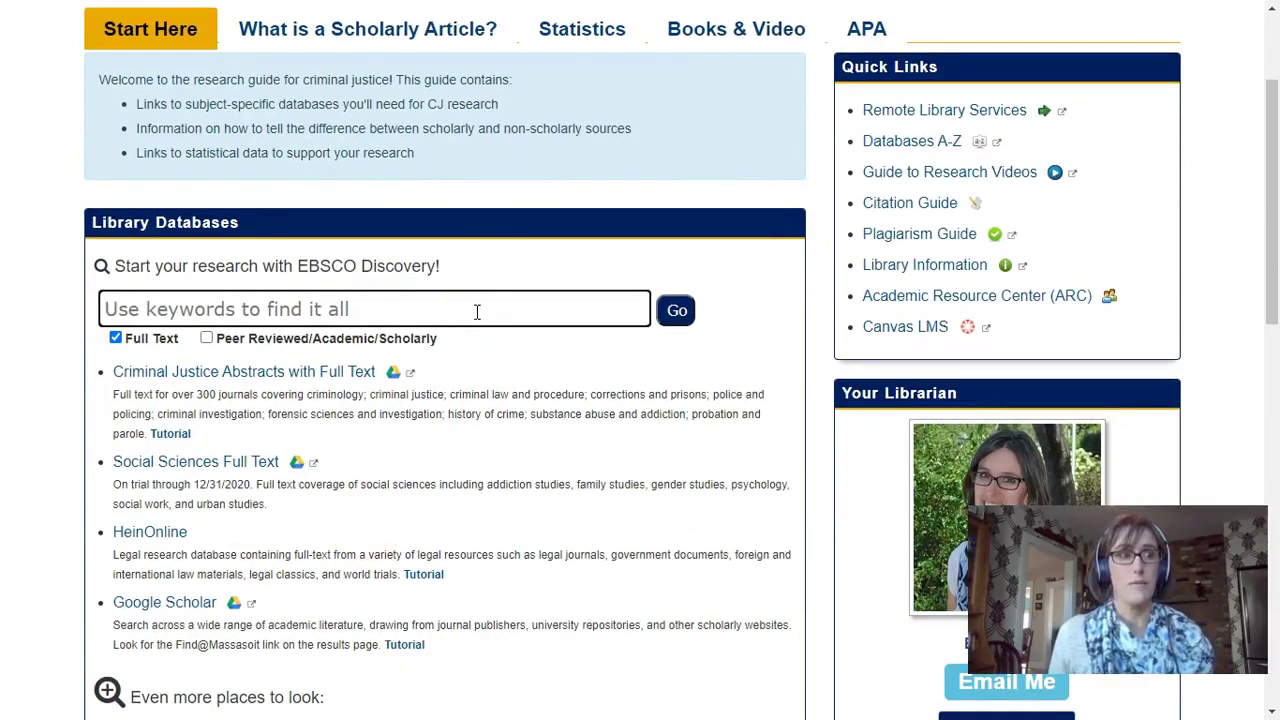
{"action": "type", "text": "body"}
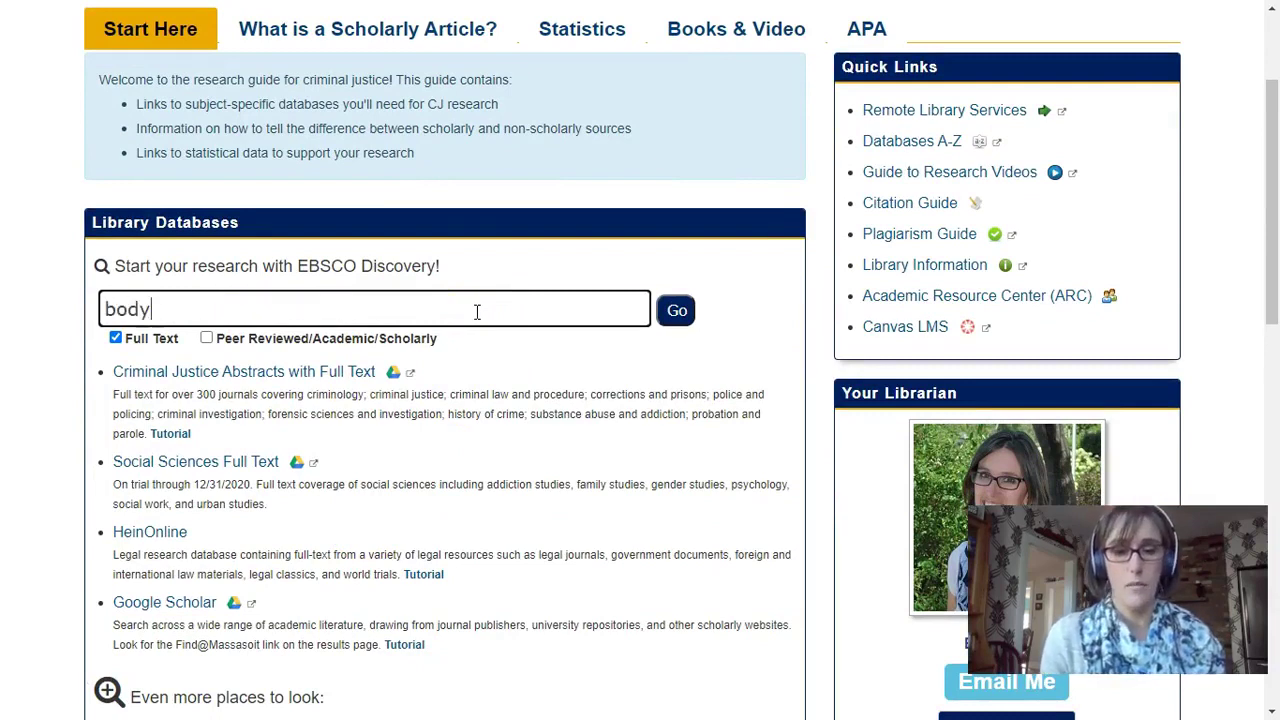
{"action": "type", "text": " cameras and police"}
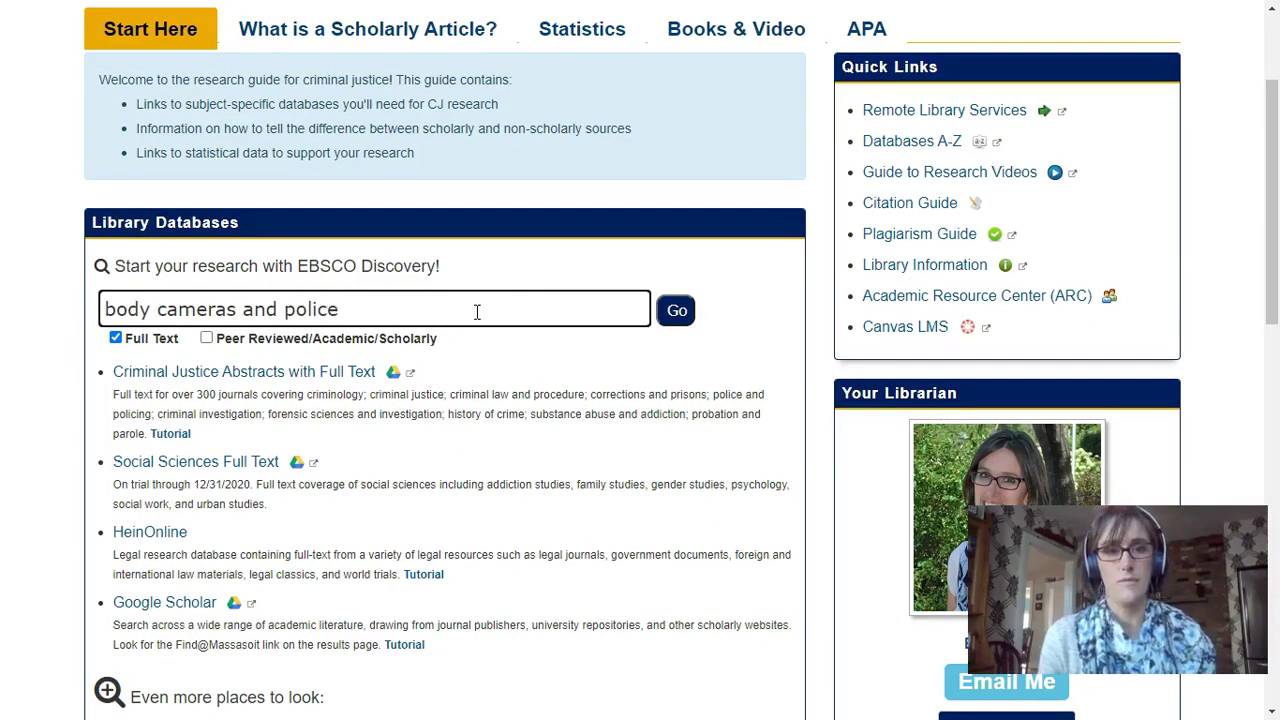
{"action": "key", "text": "Return"}
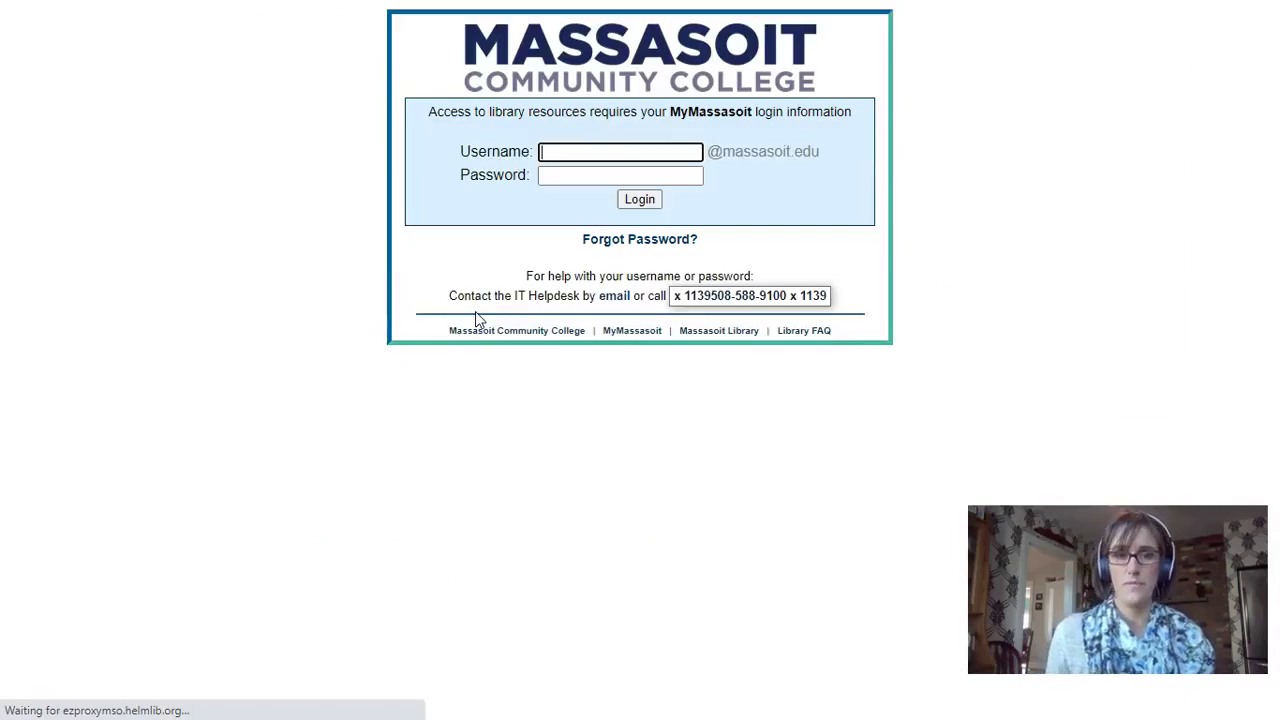
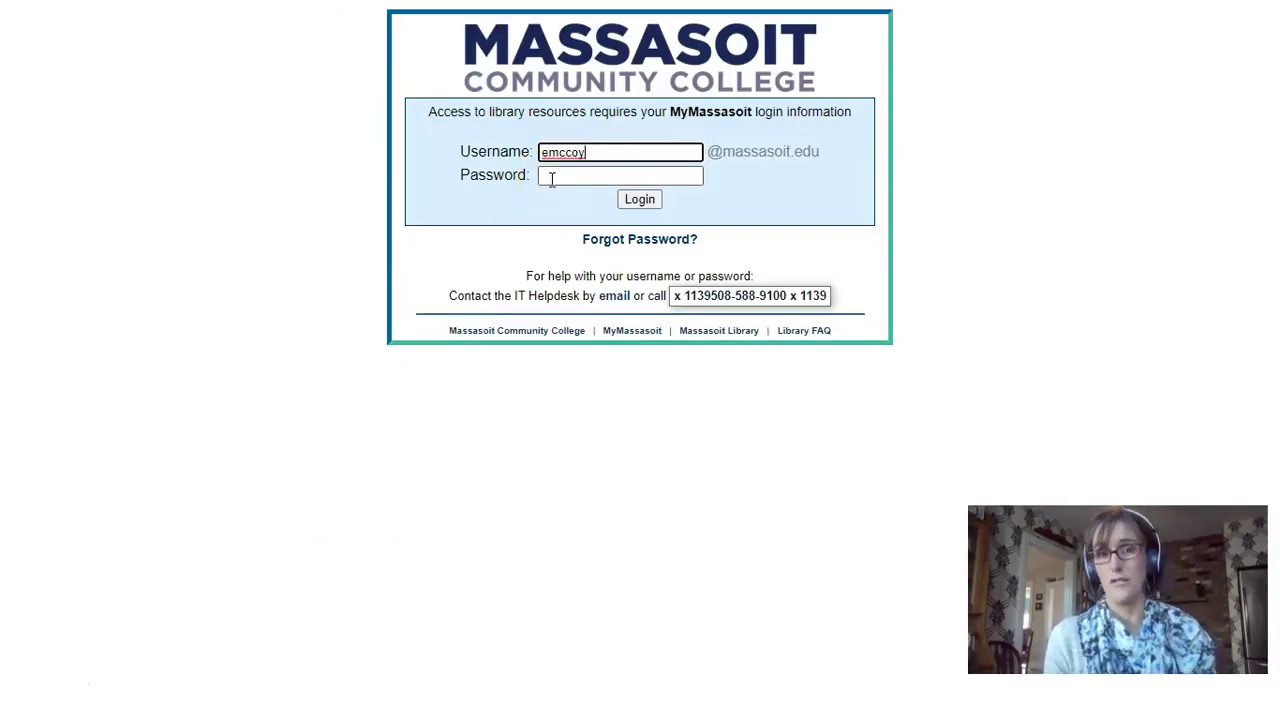
Log in to the Massasoit EZproxy page with the student's username and password
{"action": "left_click", "coordinate": [551, 179]}
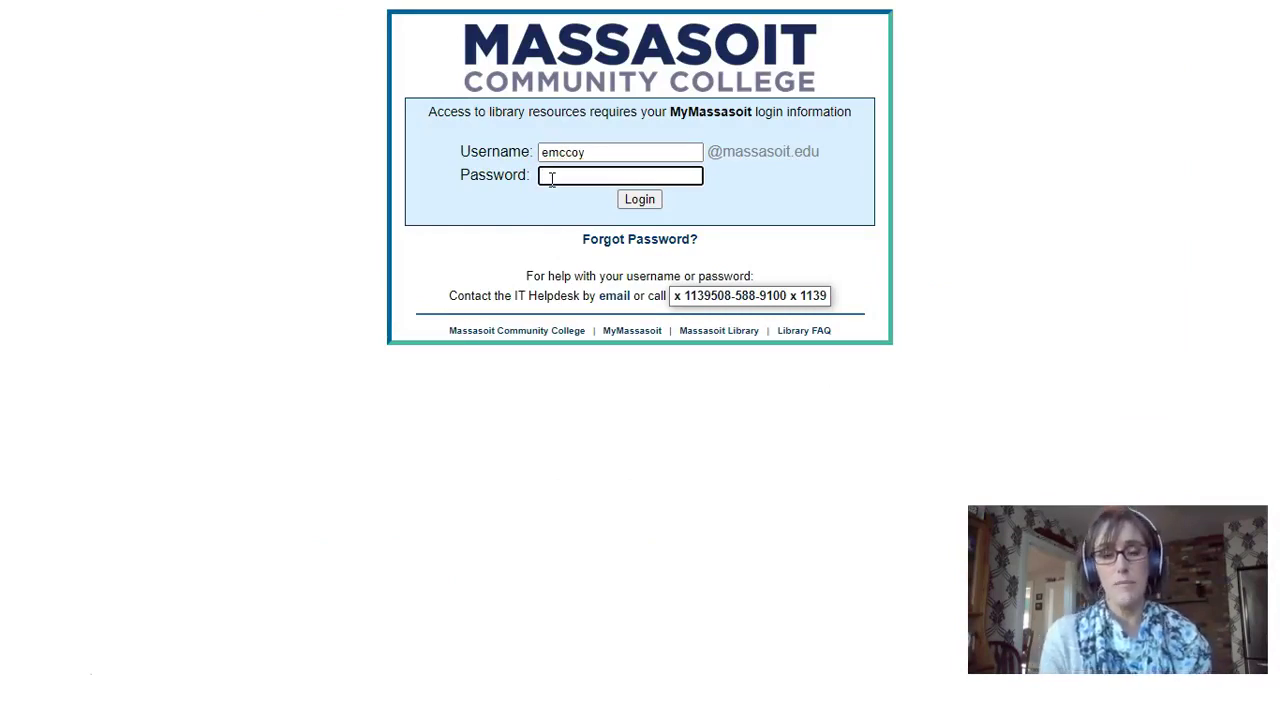
{"action": "type", "text": "•"}
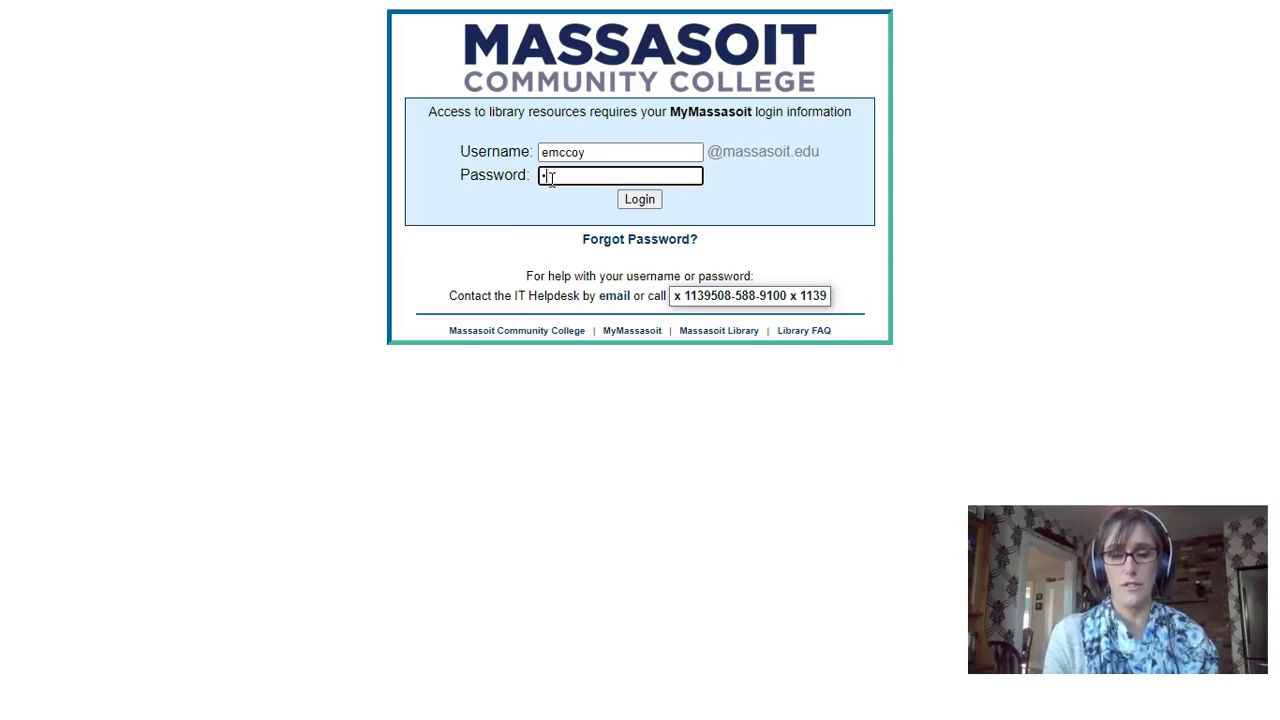
{"action": "type", "text": "•••••••"}
{"action": "key", "text": "Return"}
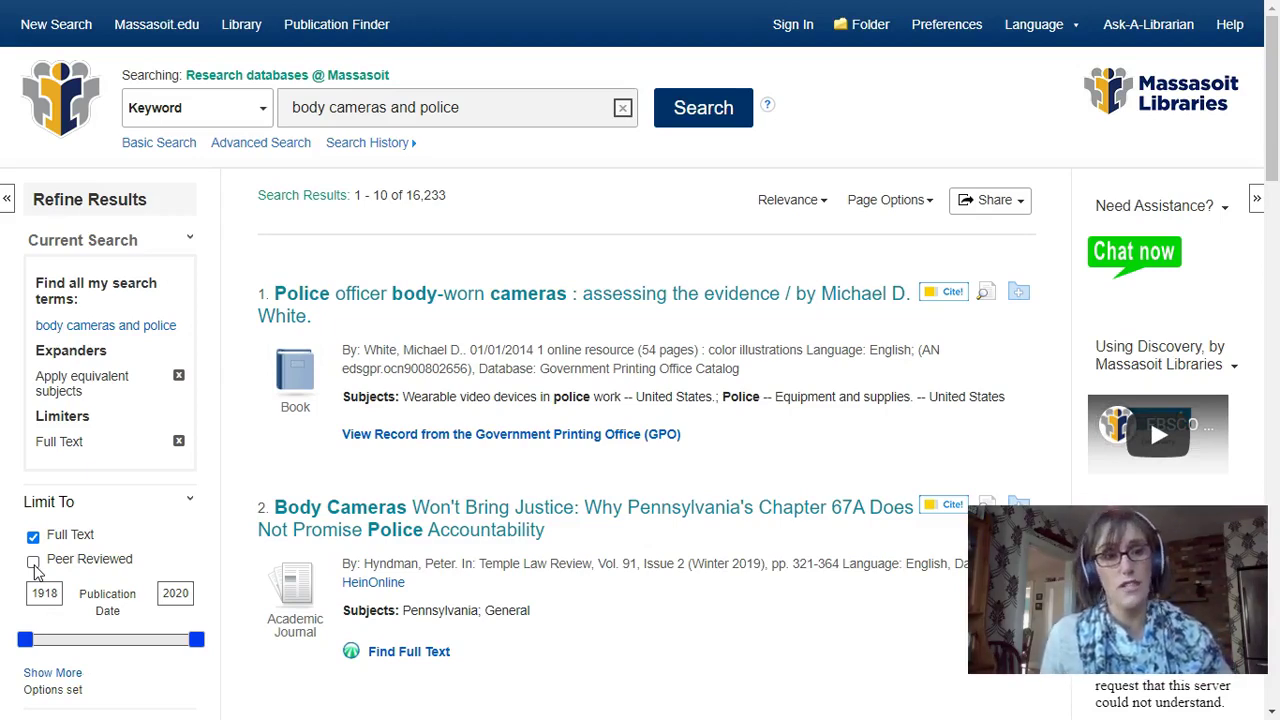
Limit the body cameras results to Peer Reviewed, narrowing them to 609
{"action": "left_click", "coordinate": [33, 563]}
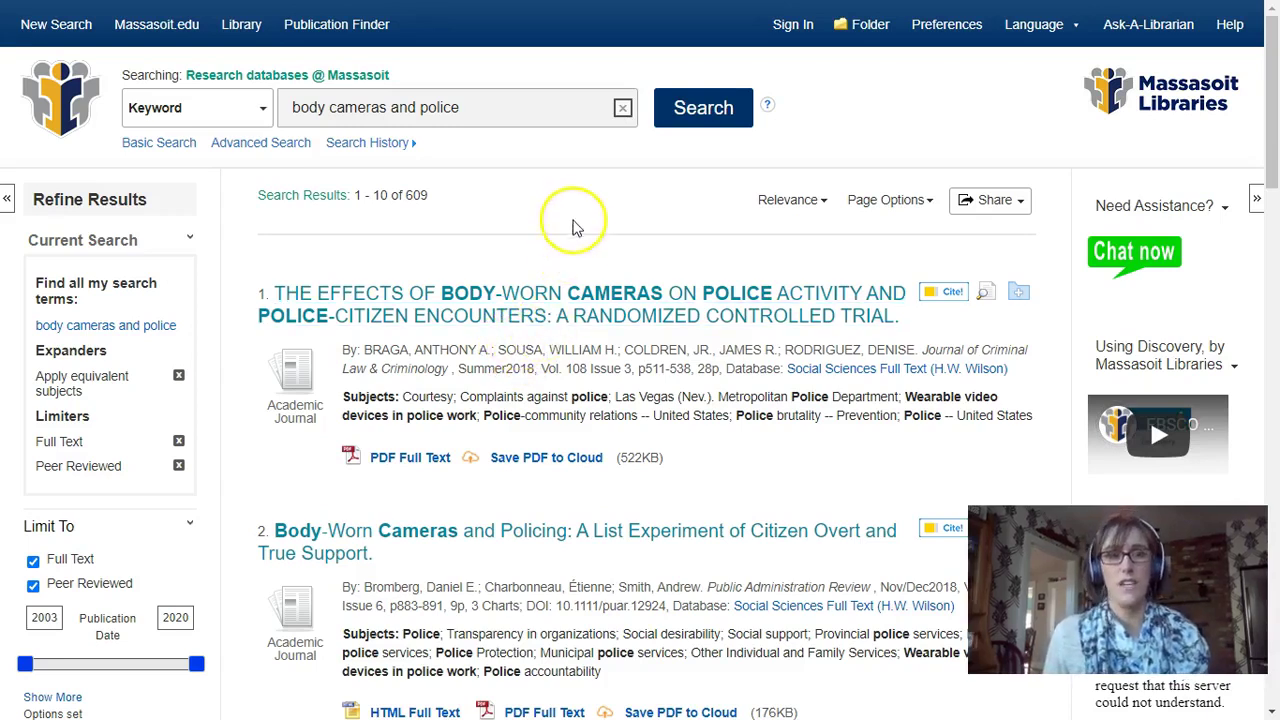
{"action": "scroll", "coordinate": [571, 223], "scroll_direction": "down", "scroll_amount": 1}
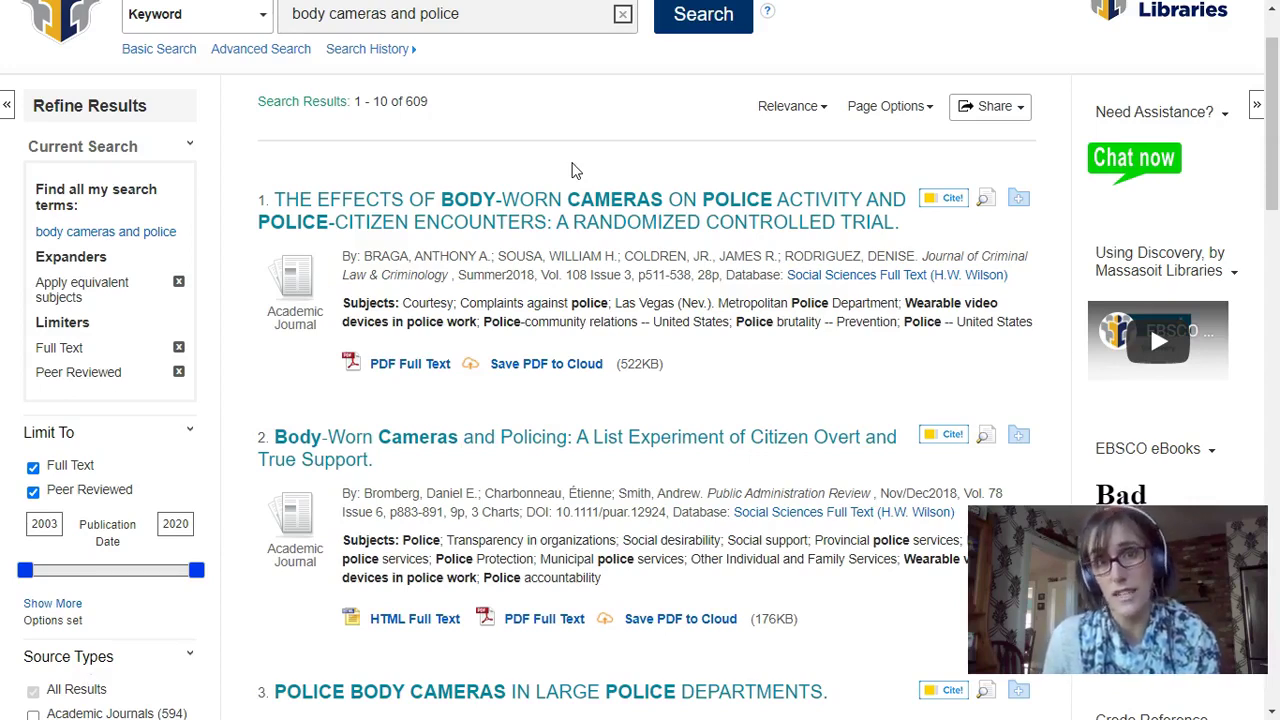
{"action": "scroll", "coordinate": [572, 170], "scroll_direction": "down", "scroll_amount": 1}
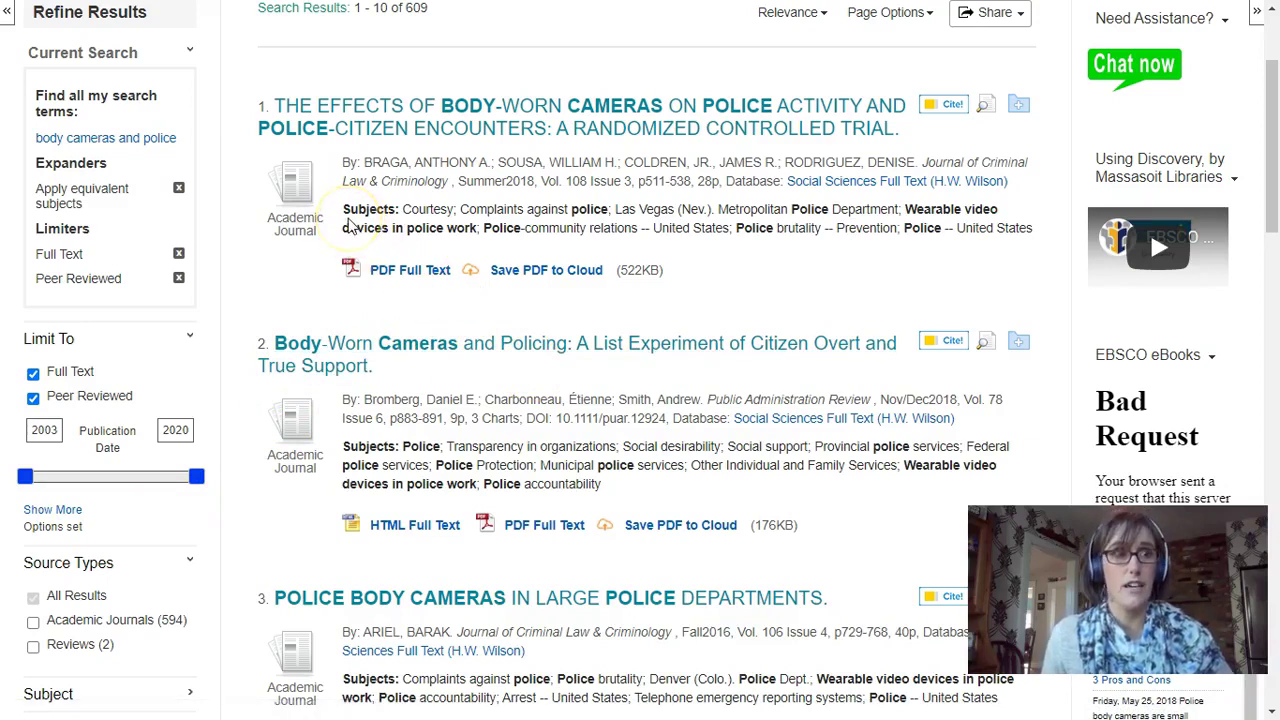
Highlight result 1's Subjects line and its Summer2018 publication date
{"action": "left_click", "coordinate": [347, 213]}
{"action": "left_click_drag", "start_coordinate": [347, 213], "coordinate": [988, 228]}
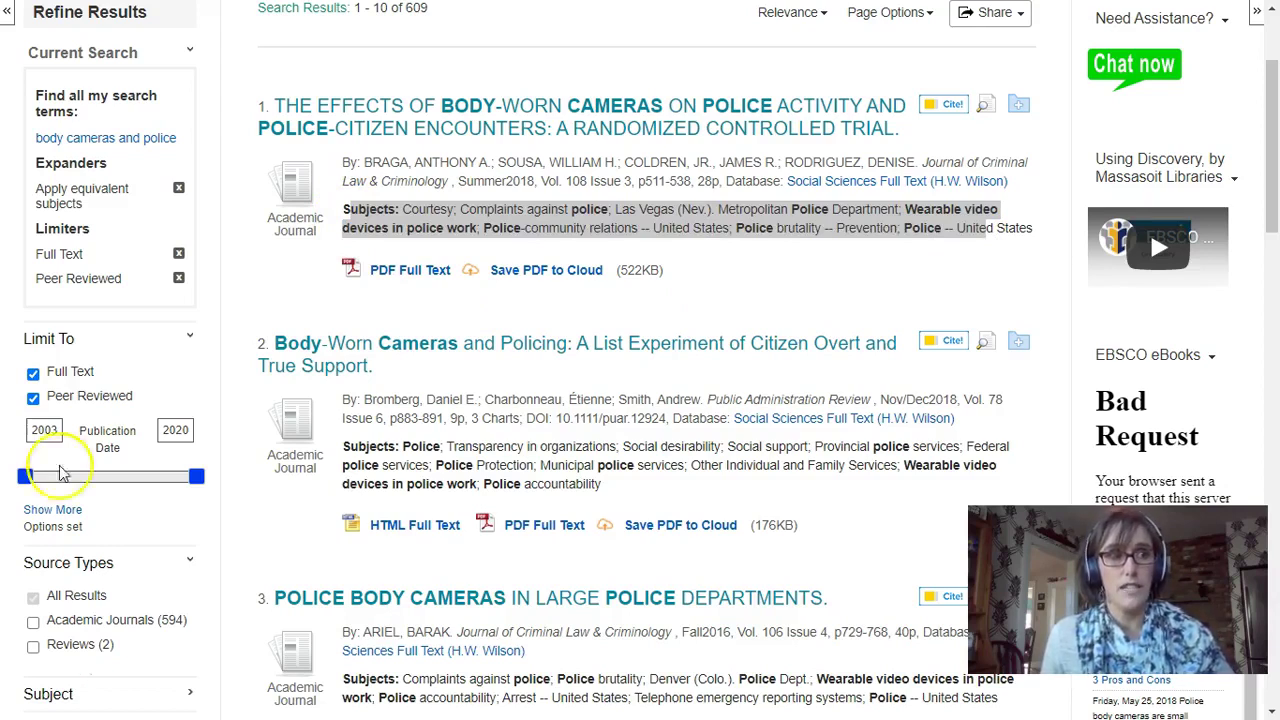
{"action": "left_click_drag", "start_coordinate": [537, 182], "coordinate": [457, 181]}
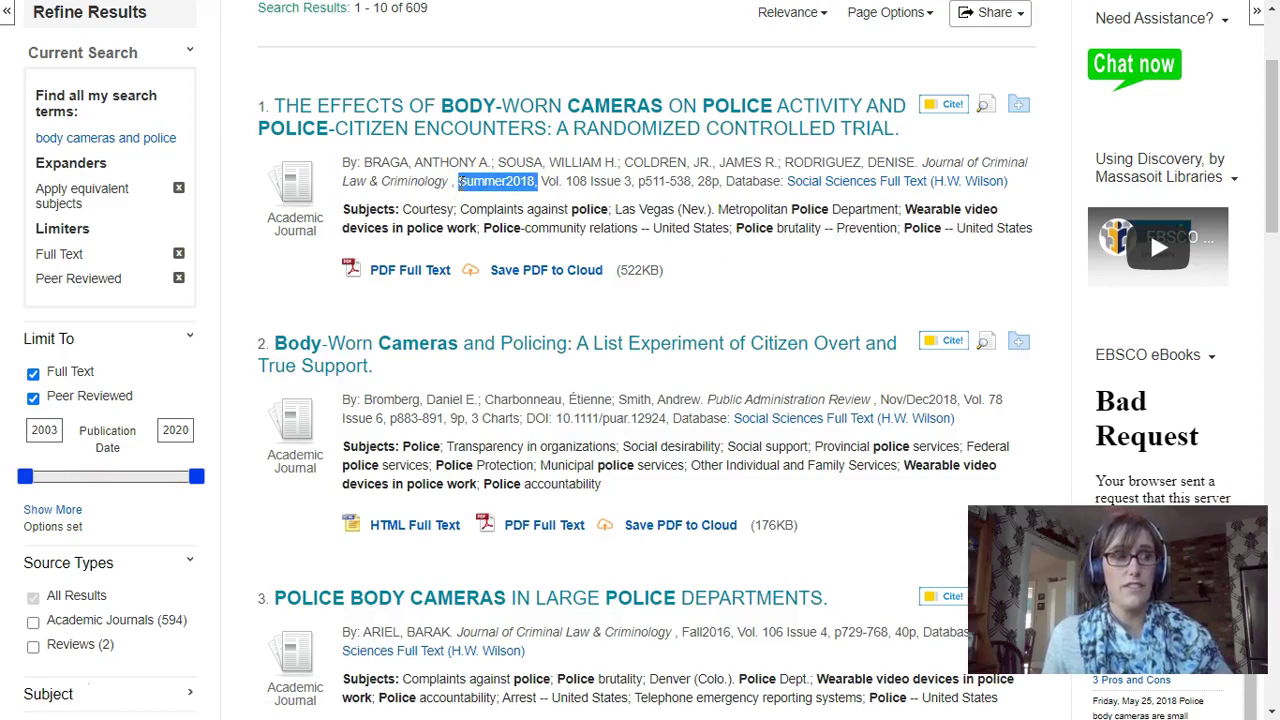
{"action": "left_click_drag", "start_coordinate": [457, 181], "coordinate": [457, 181]}
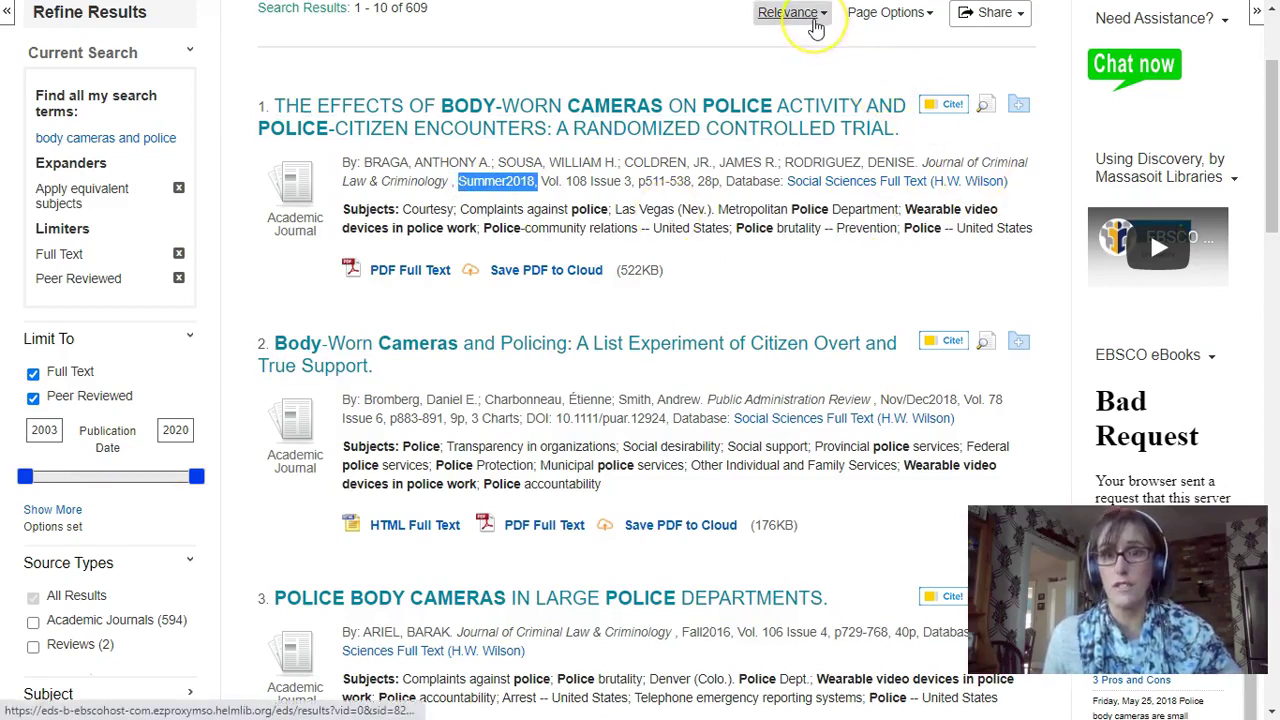
{"action": "left_click", "coordinate": [814, 20]}
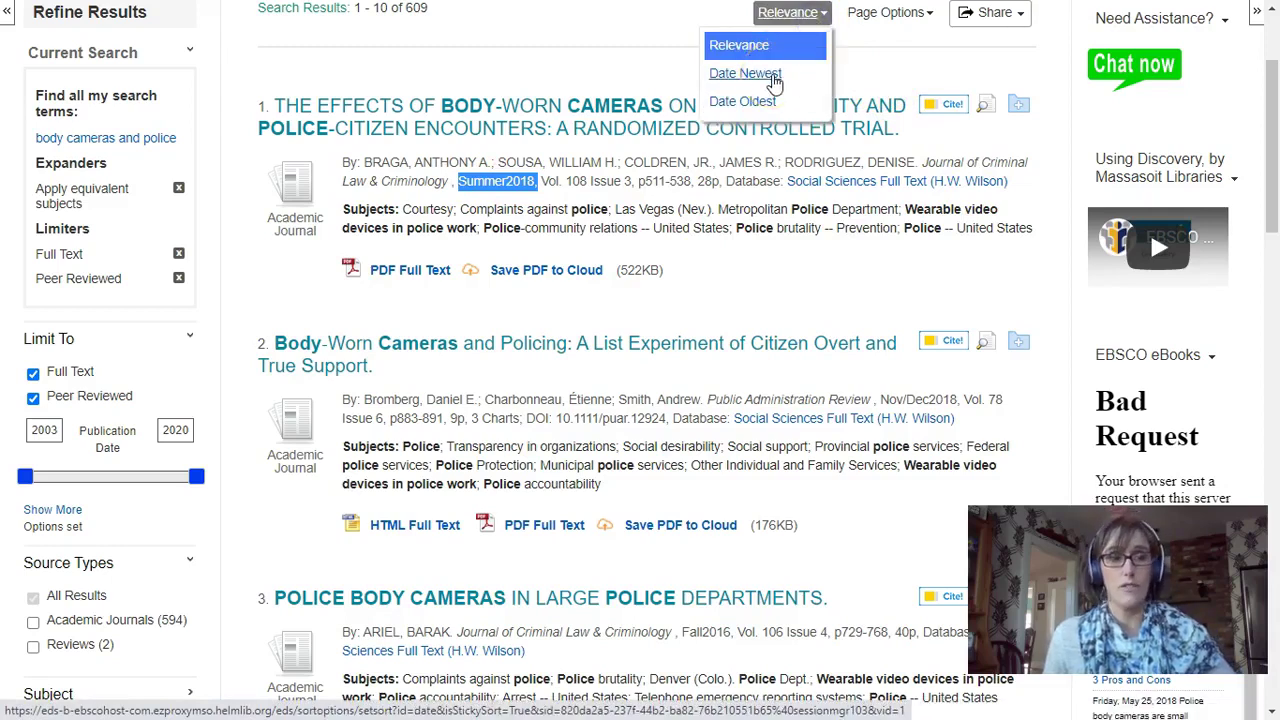
{"action": "left_click", "coordinate": [25, 477]}
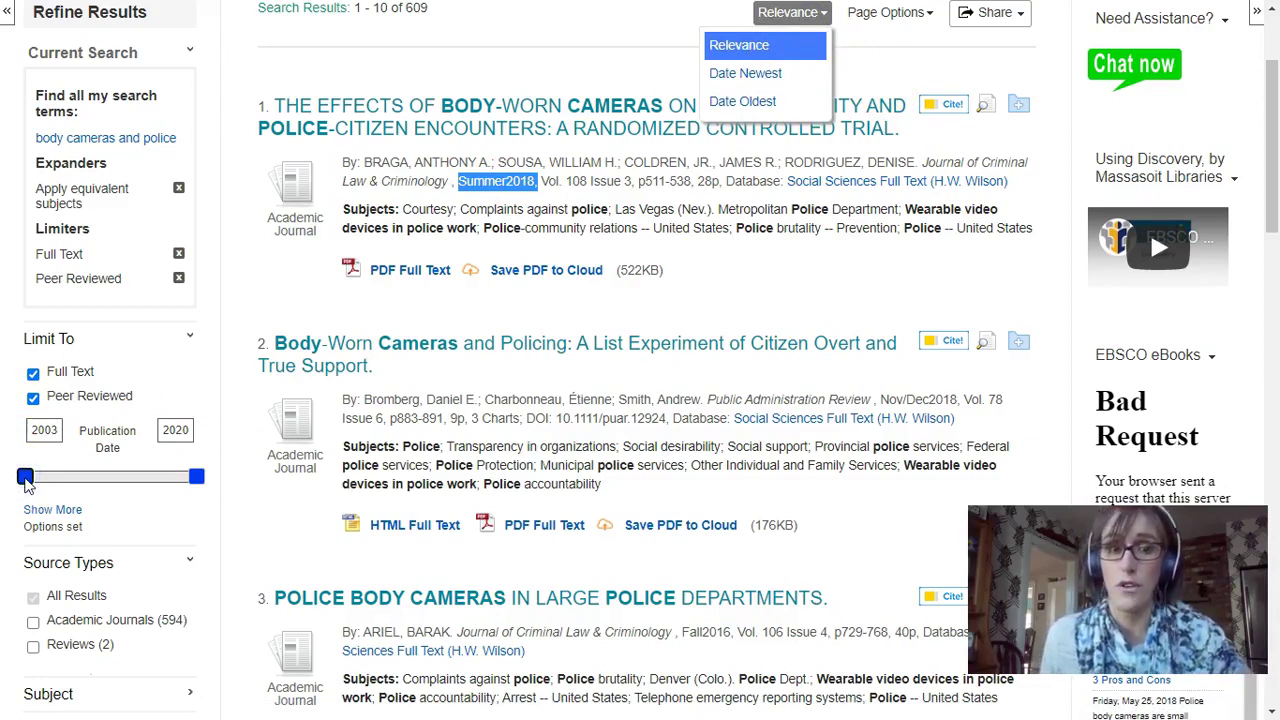
{"action": "left_click", "coordinate": [828, 320]}
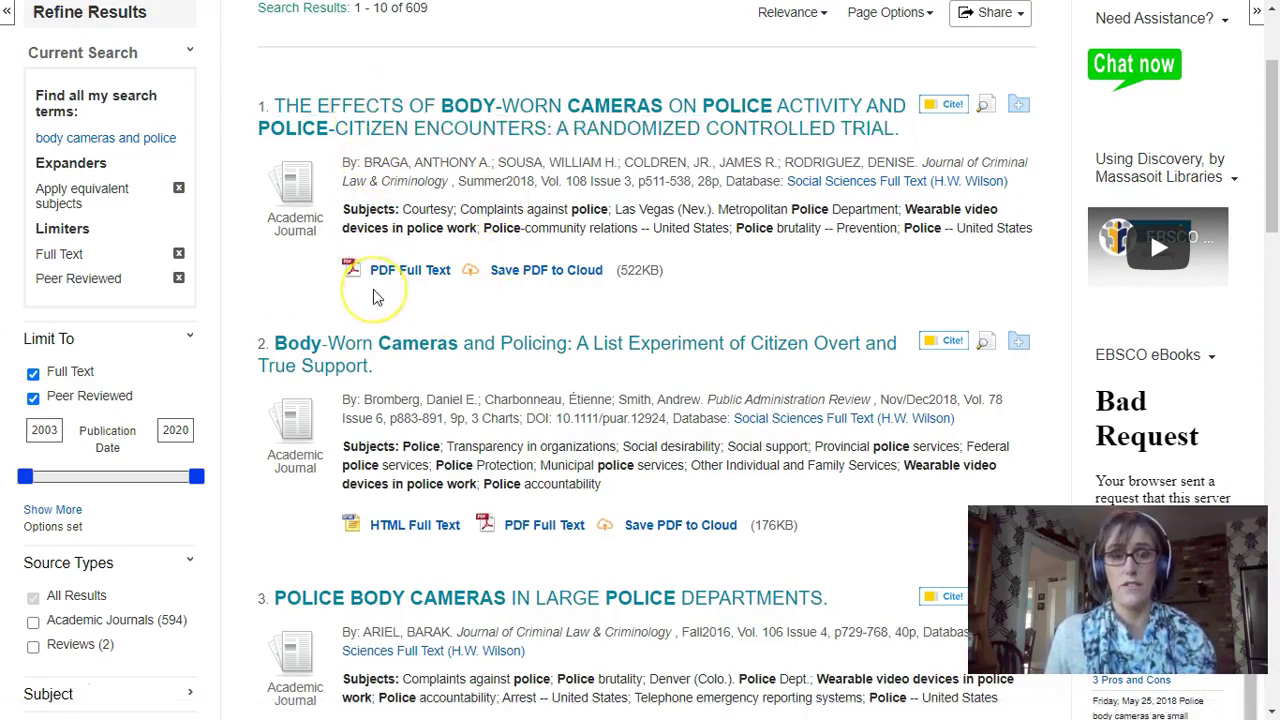
Scroll to results 3 and 4, on large-department body cameras and video restrictions
{"action": "scroll", "coordinate": [375, 296], "scroll_direction": "down", "scroll_amount": 1}
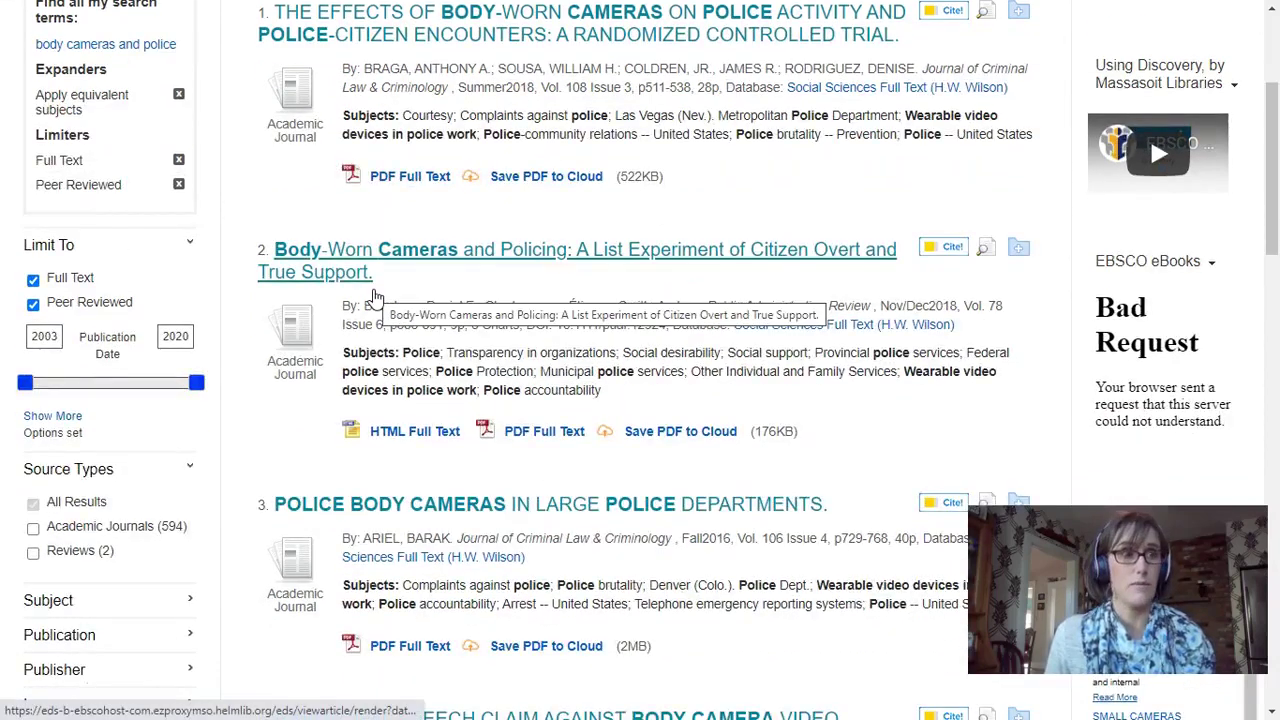
{"action": "scroll", "coordinate": [478, 303], "scroll_direction": "down", "scroll_amount": 2}
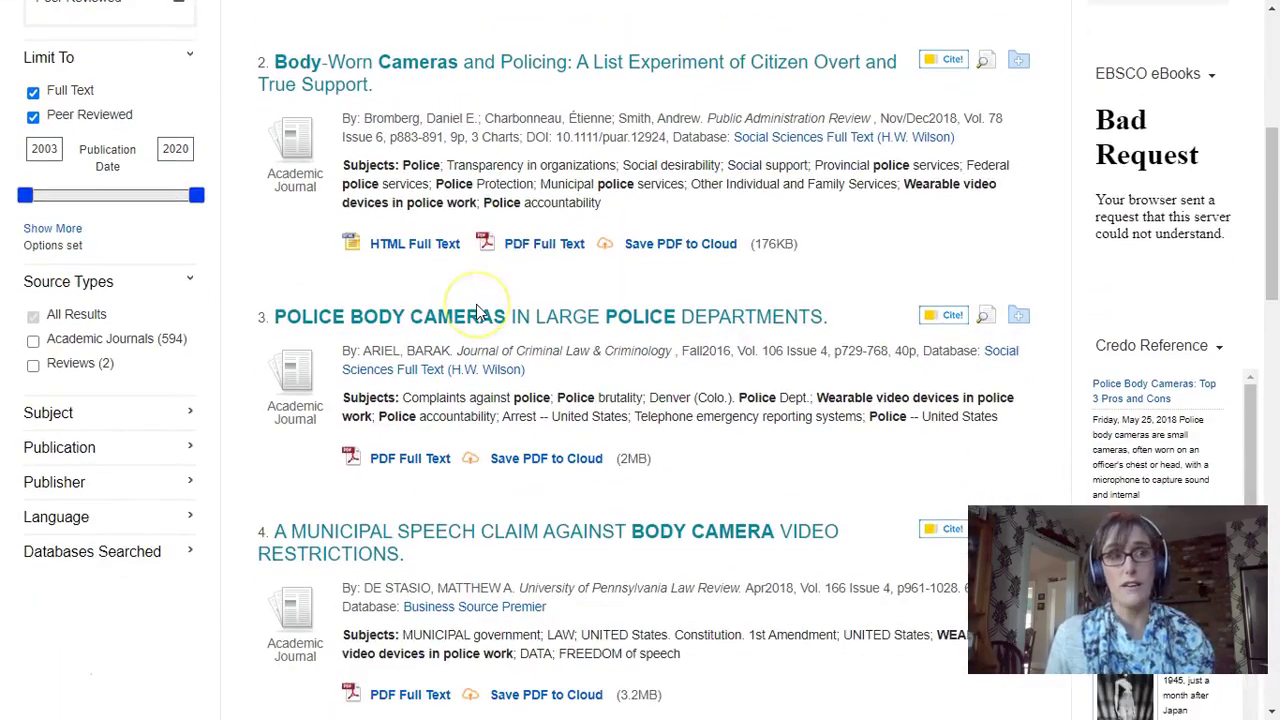
{"action": "scroll", "coordinate": [478, 313], "scroll_direction": "down", "scroll_amount": 2}
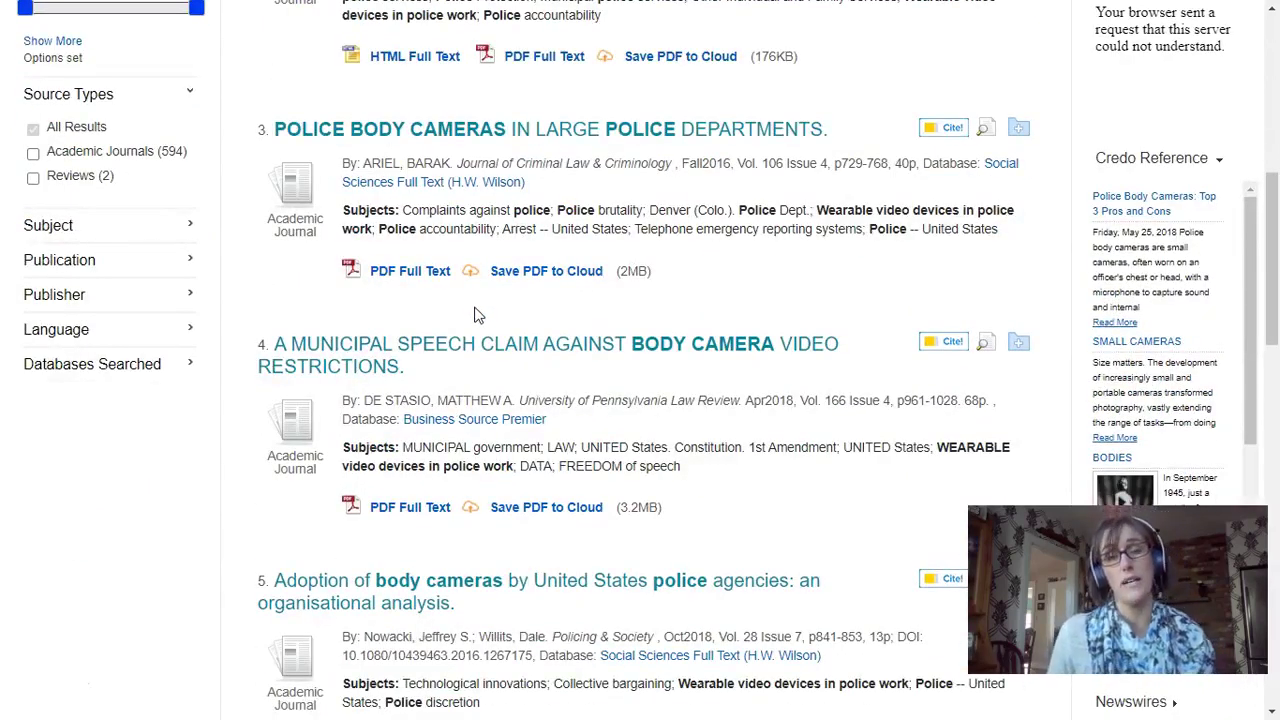
{"action": "left_click", "coordinate": [258, 343]}
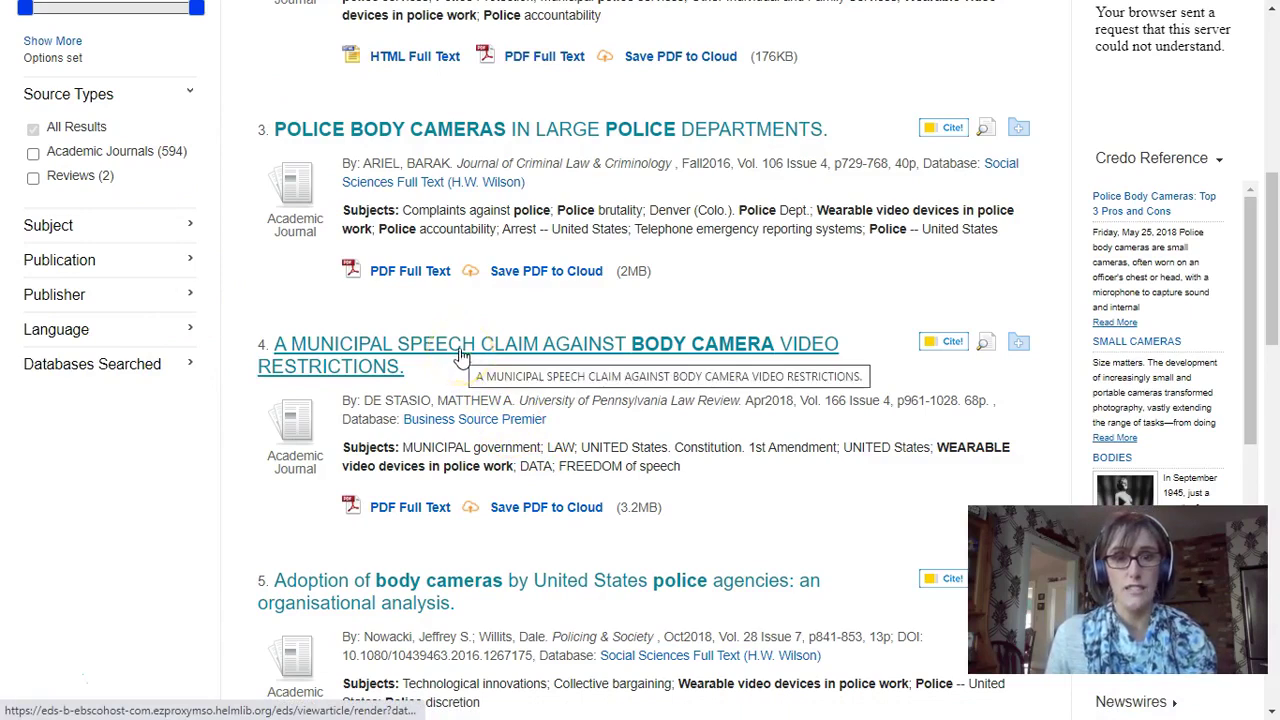
Open the PDF full text of 'Police Body Cameras in Large Police Departments'
{"action": "left_click", "coordinate": [476, 145]}
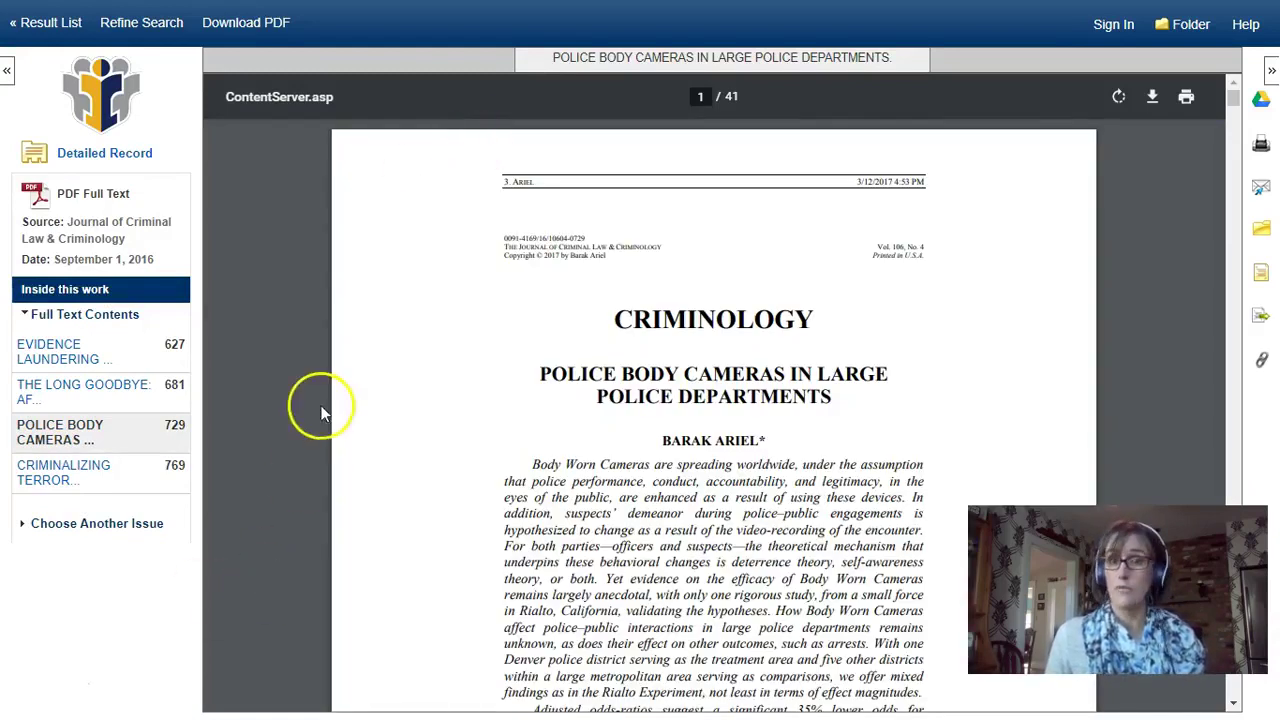
{"action": "scroll", "coordinate": [323, 409], "scroll_direction": "down", "scroll_amount": 1}
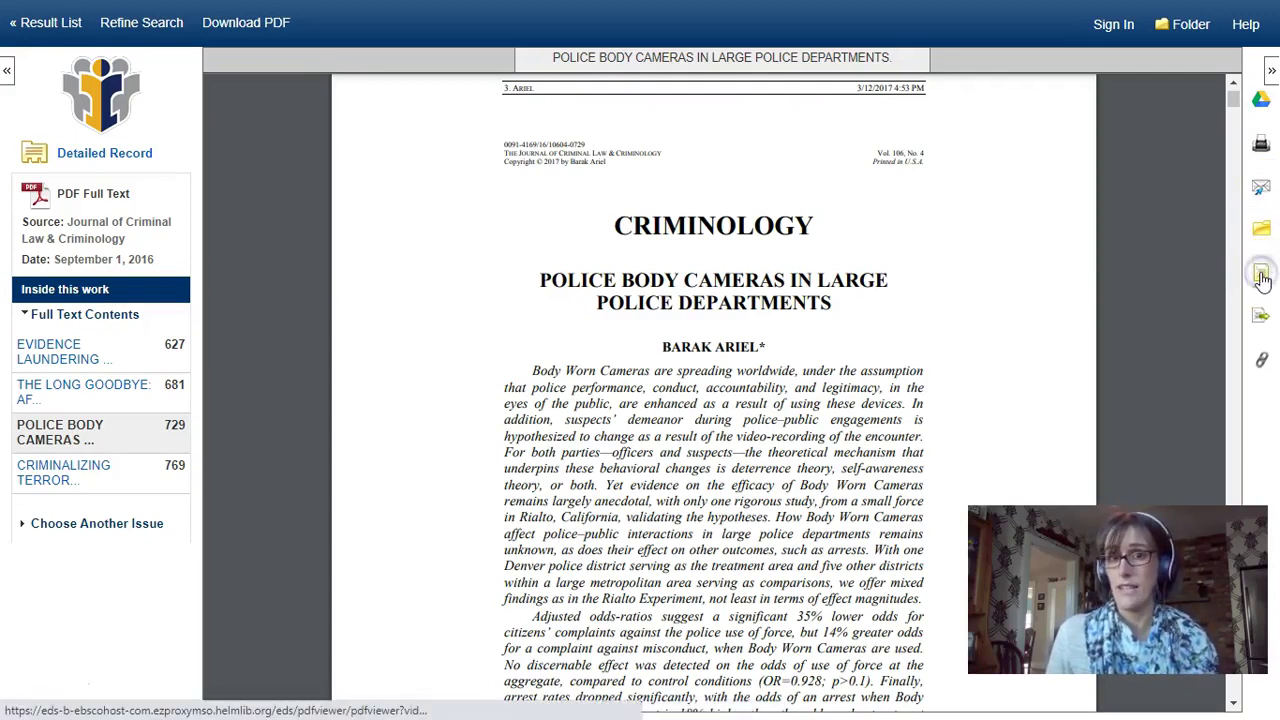
{"action": "left_click", "coordinate": [1261, 277]}
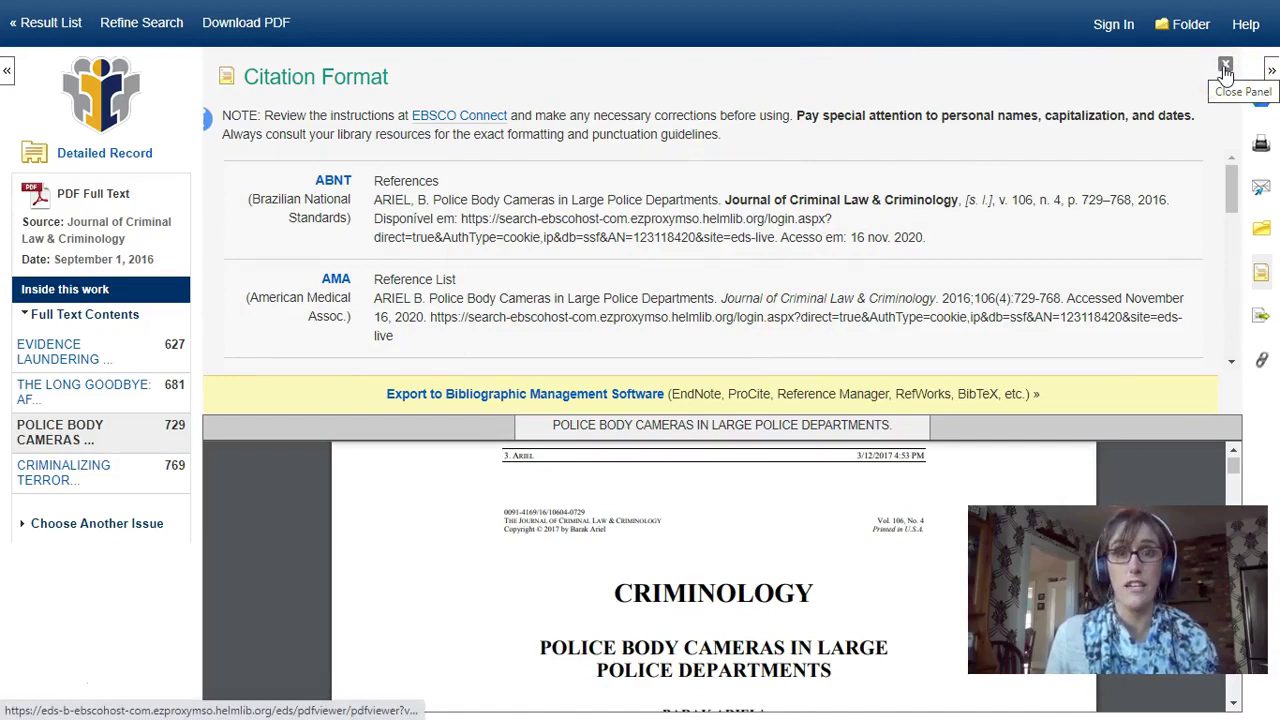
{"action": "left_click", "coordinate": [1225, 68]}
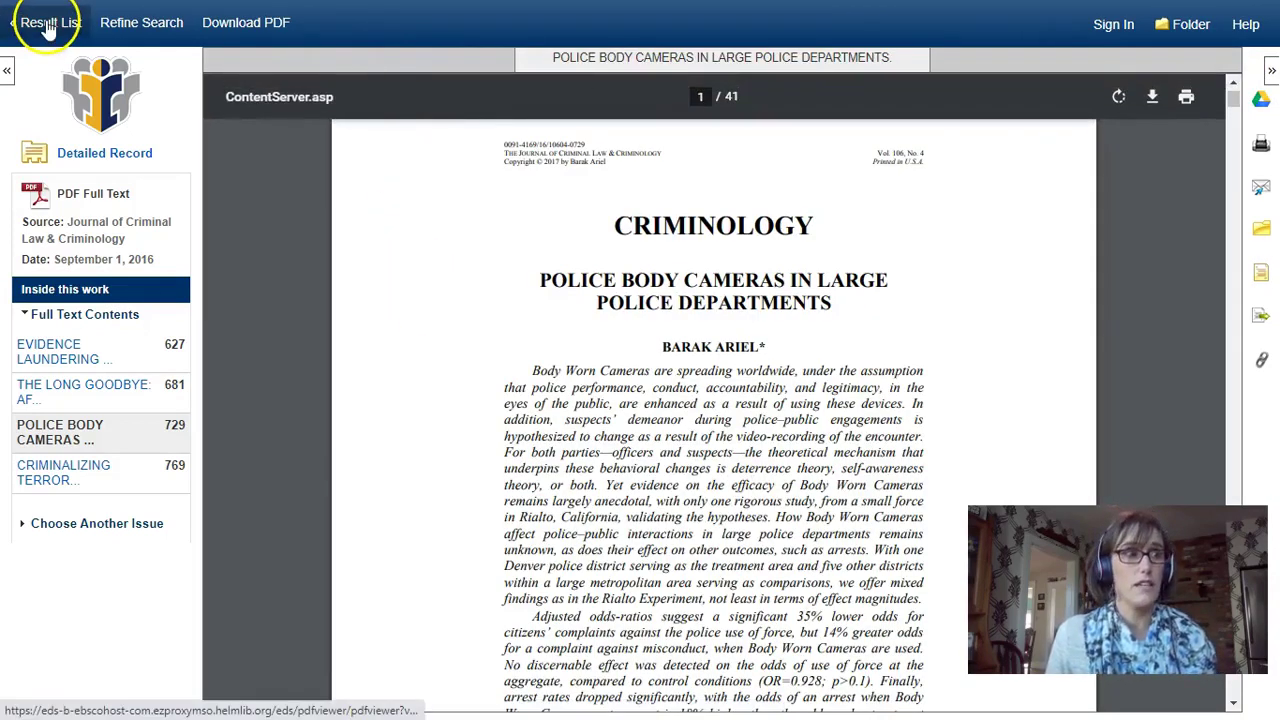
Leave the PDF and return via the result list to the guide's Start Here page
{"action": "left_click", "coordinate": [48, 25]}
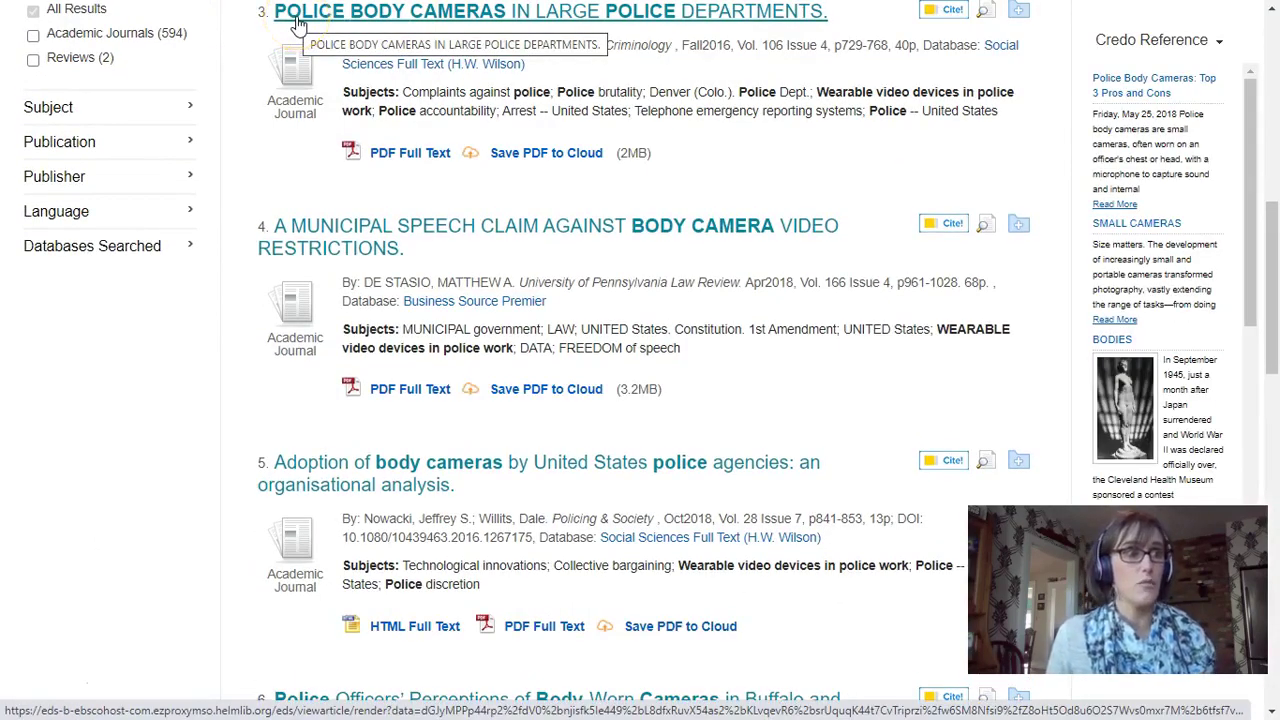
{"action": "left_click", "coordinate": [325, 28]}
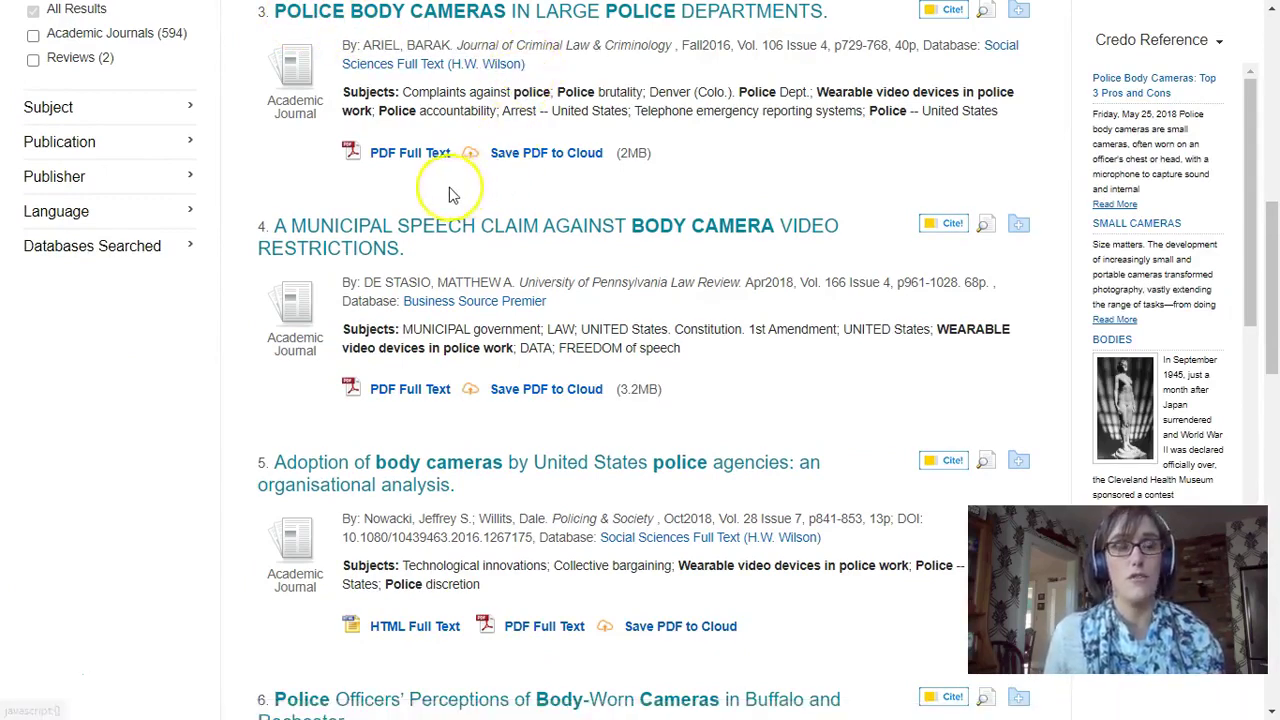
{"action": "scroll", "coordinate": [372, 185], "scroll_direction": "up", "scroll_amount": 1}
{"action": "scroll", "coordinate": [371, 180], "scroll_direction": "up", "scroll_amount": 1}
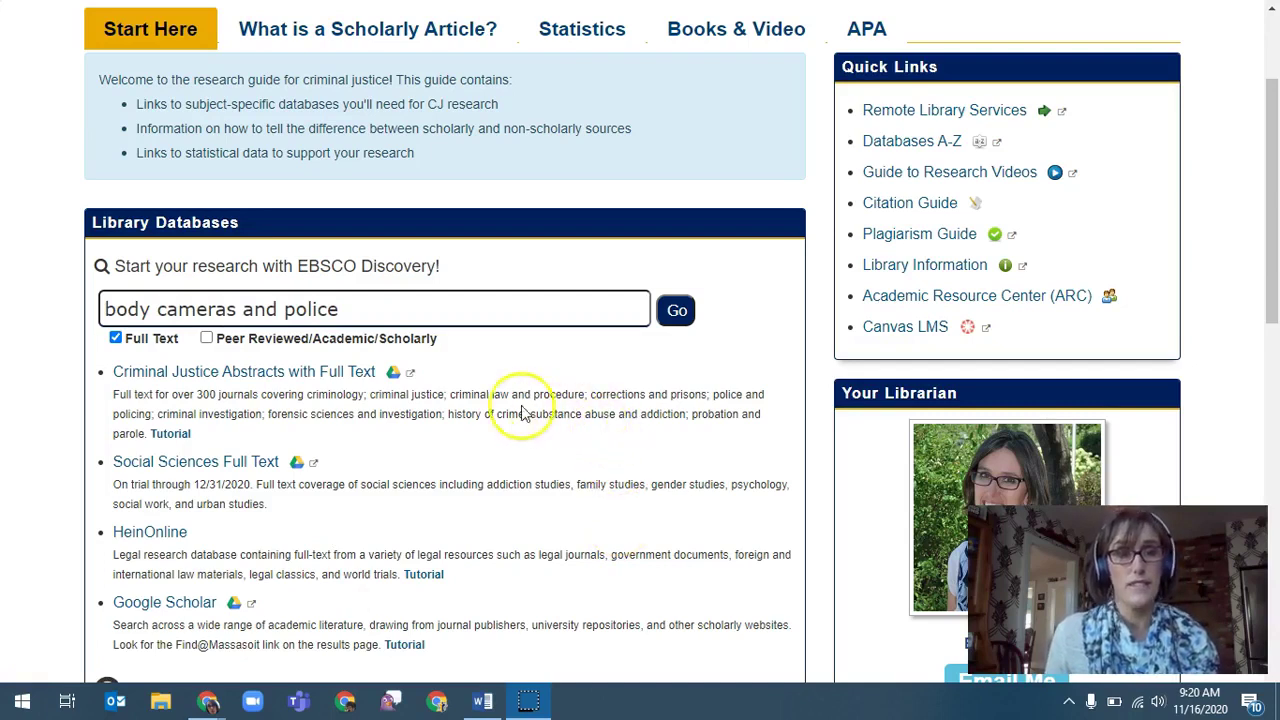
Browse the criminal justice guide's Start Here page, then switch to its Statistics page
{"action": "left_click", "coordinate": [331, 380]}
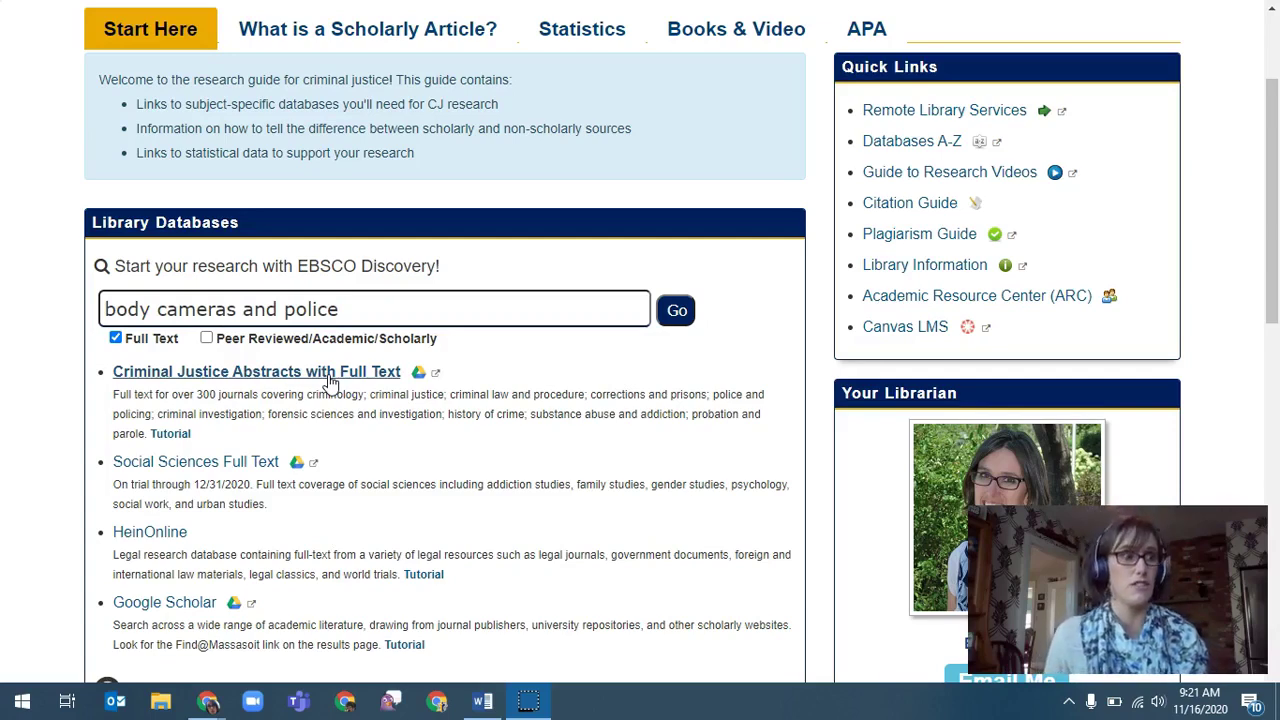
{"action": "left_click", "coordinate": [629, 464]}
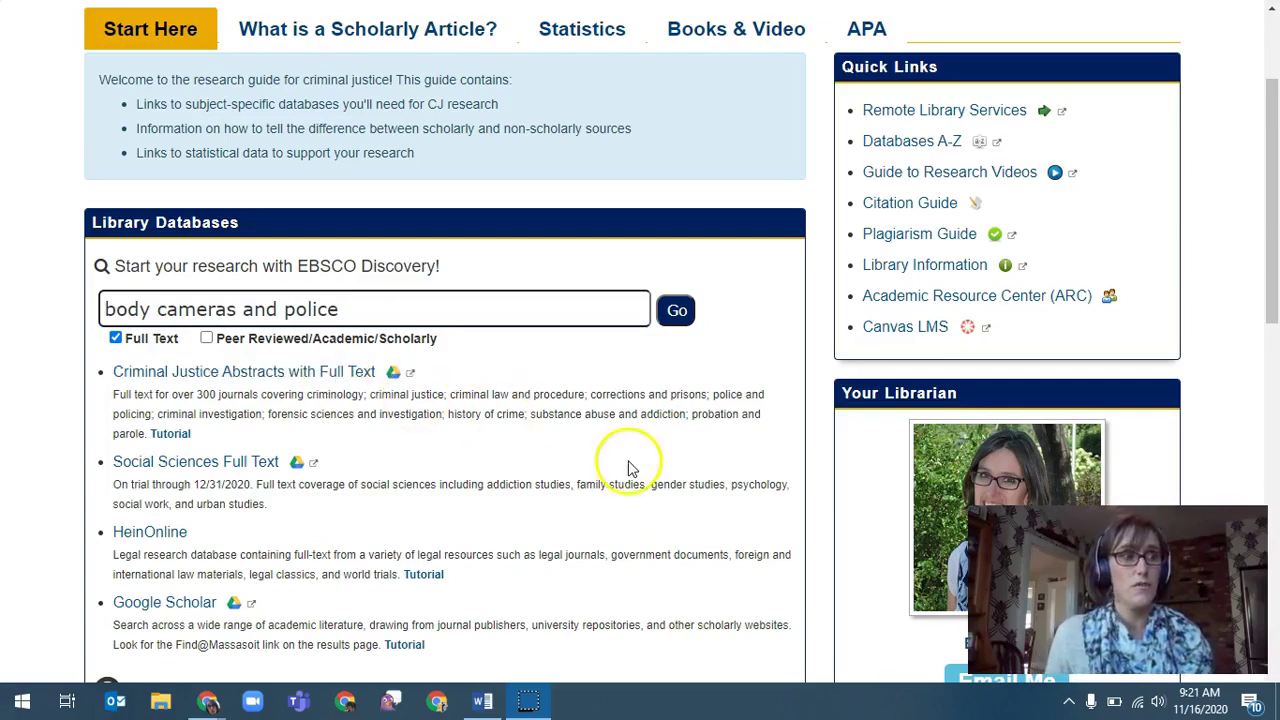
{"action": "scroll", "coordinate": [603, 483], "scroll_direction": "down", "scroll_amount": 3}
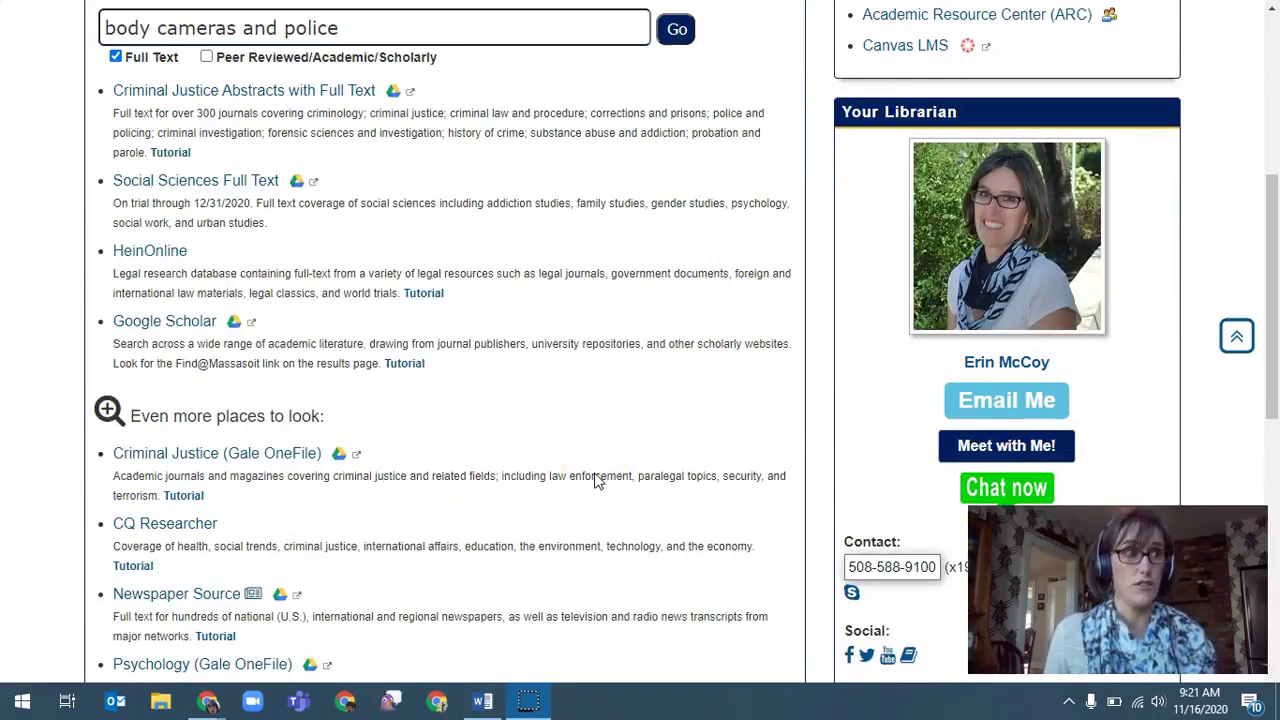
{"action": "scroll", "coordinate": [592, 479], "scroll_direction": "down", "scroll_amount": 6}
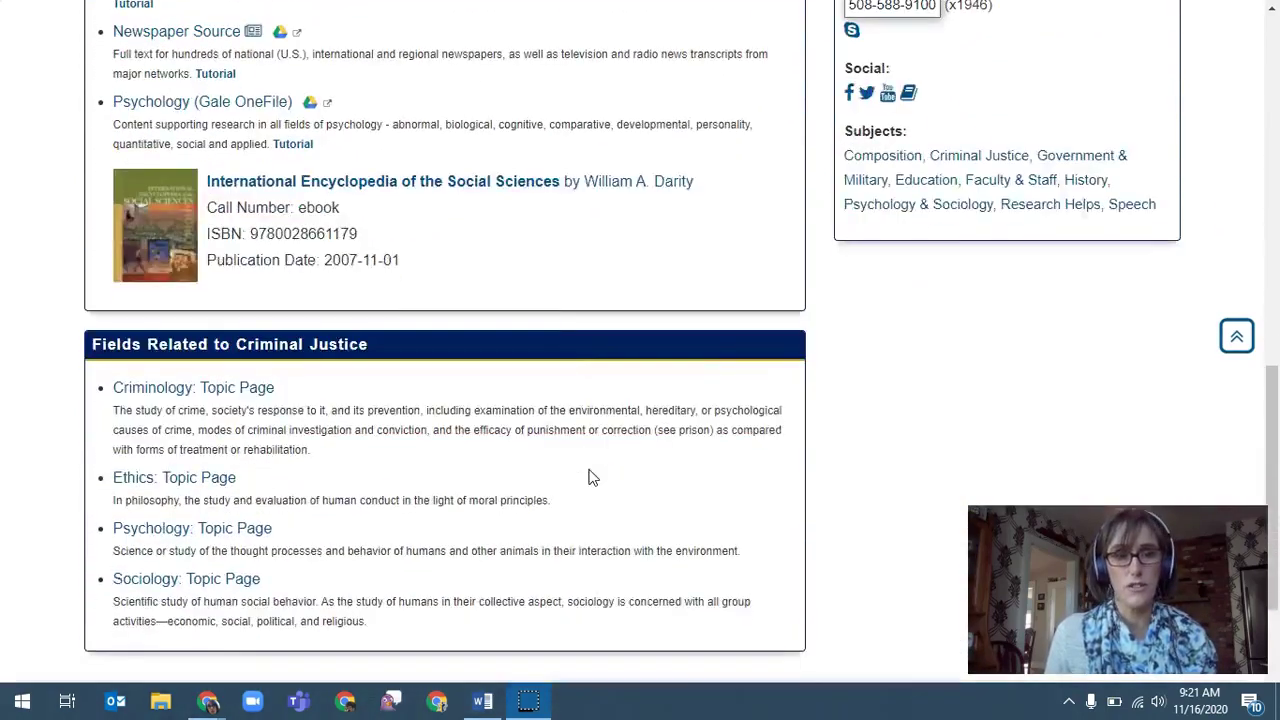
{"action": "scroll", "coordinate": [588, 477], "scroll_direction": "down", "scroll_amount": 1}
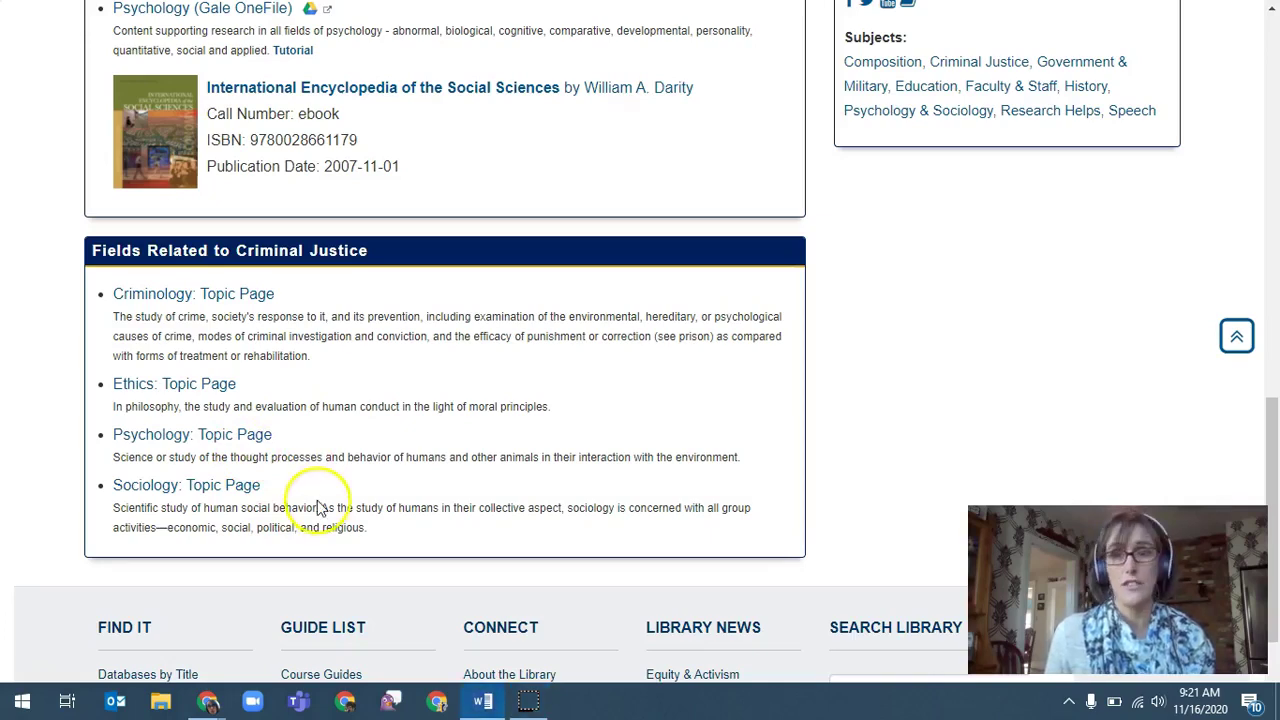
{"action": "scroll", "coordinate": [310, 505], "scroll_direction": "up", "scroll_amount": 4}
{"action": "scroll", "coordinate": [67, 497], "scroll_direction": "up", "scroll_amount": 1}
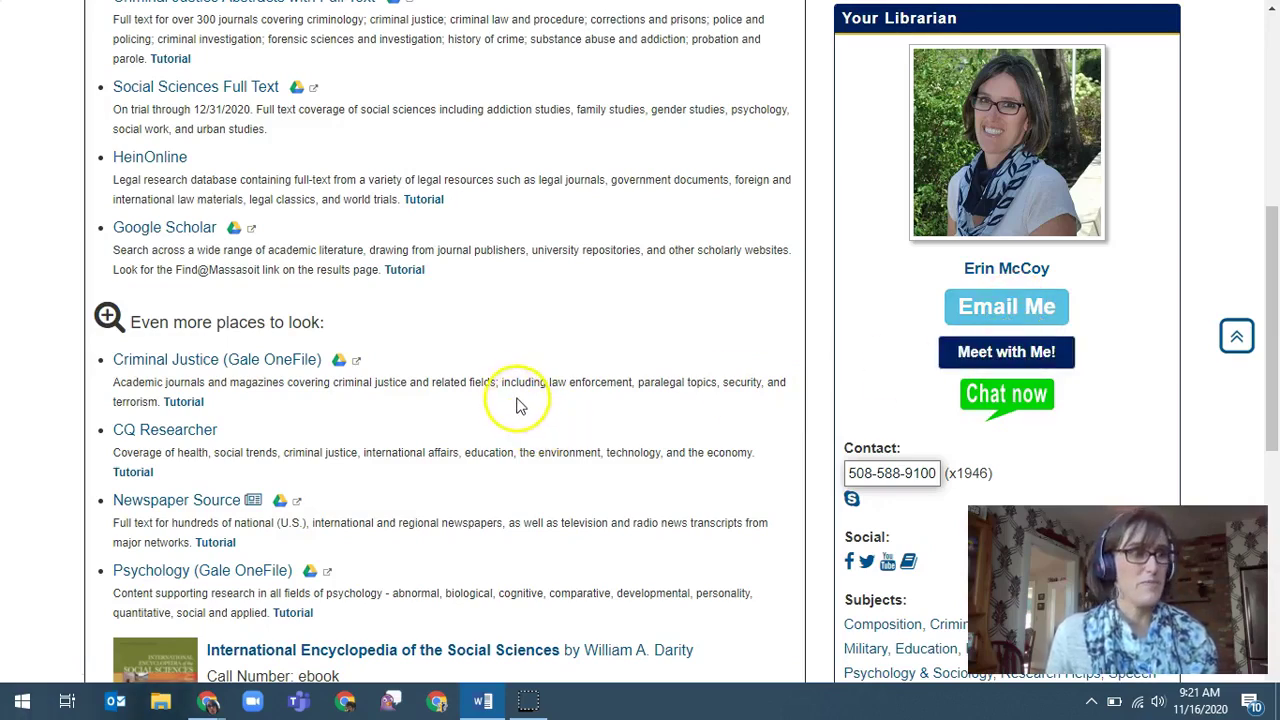
{"action": "scroll", "coordinate": [516, 405], "scroll_direction": "up", "scroll_amount": 1}
{"action": "scroll", "coordinate": [516, 403], "scroll_direction": "up", "scroll_amount": 4}
{"action": "left_click", "coordinate": [569, 220]}
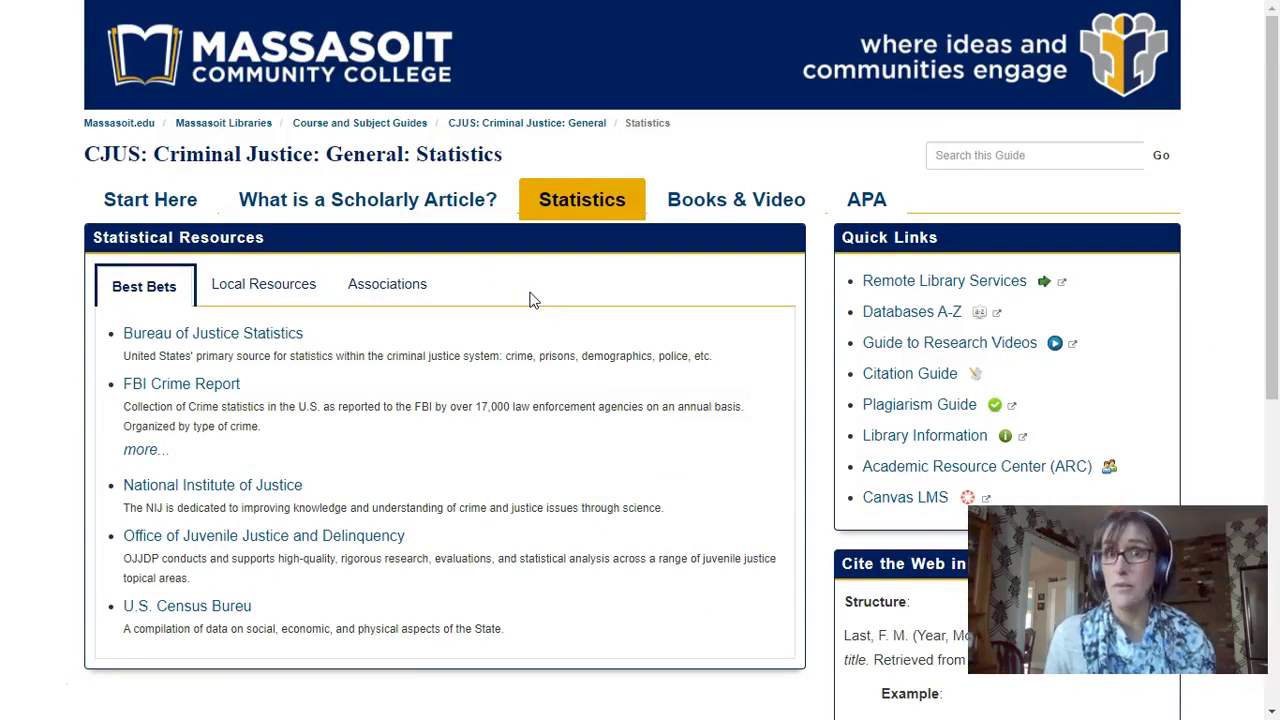
Skim the Statistics page, then move the guide to its Books & Video page
{"action": "scroll", "coordinate": [532, 300], "scroll_direction": "down", "scroll_amount": 1}
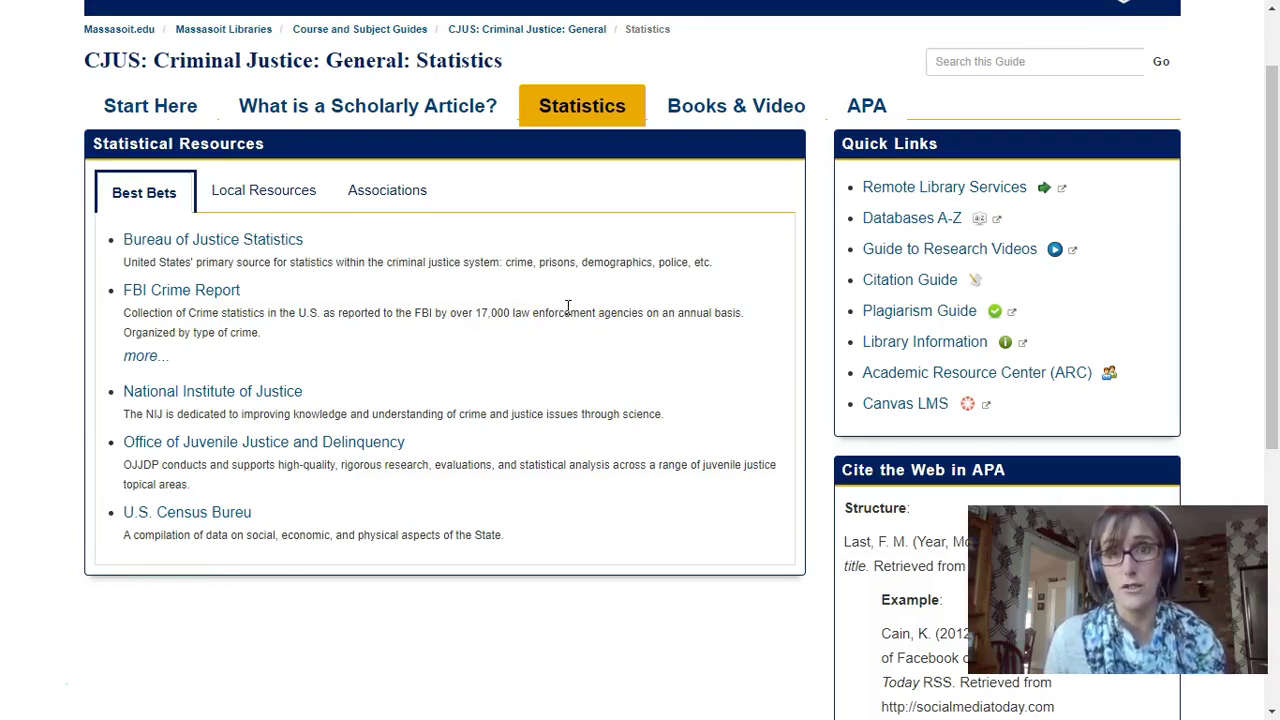
{"action": "left_click", "coordinate": [566, 302]}
{"action": "left_click", "coordinate": [138, 537]}
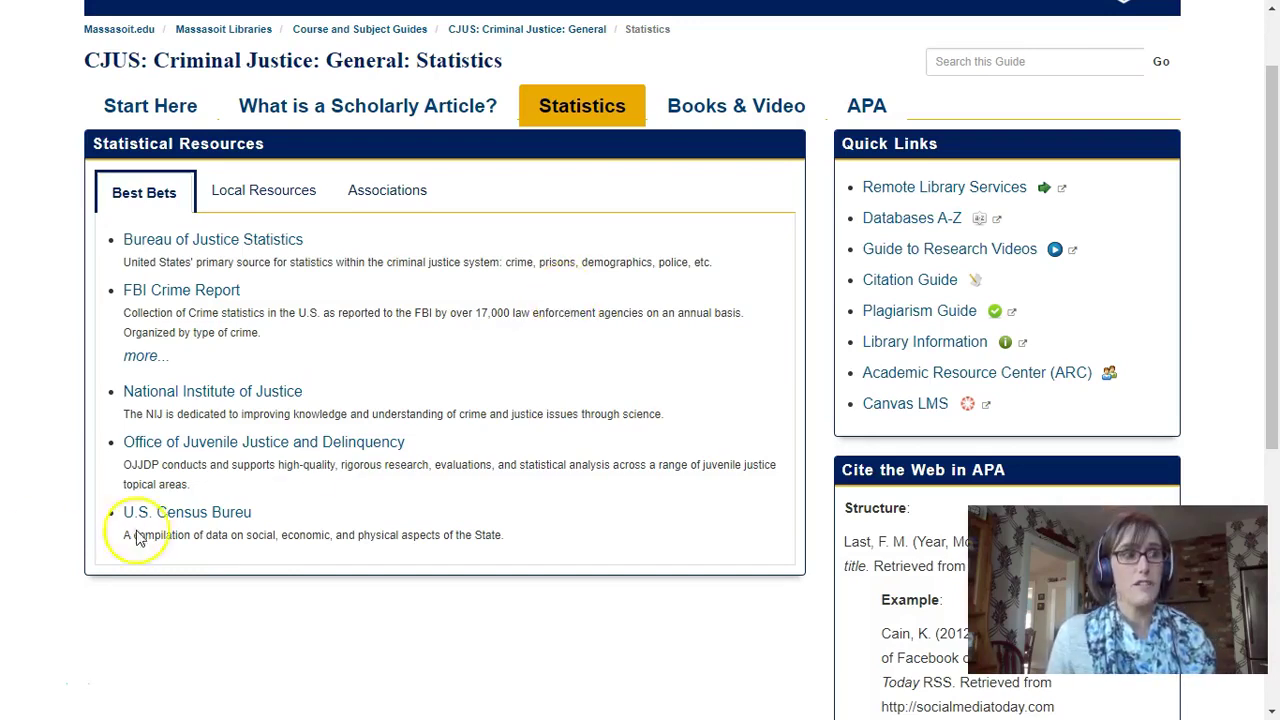
{"action": "left_click", "coordinate": [740, 115]}
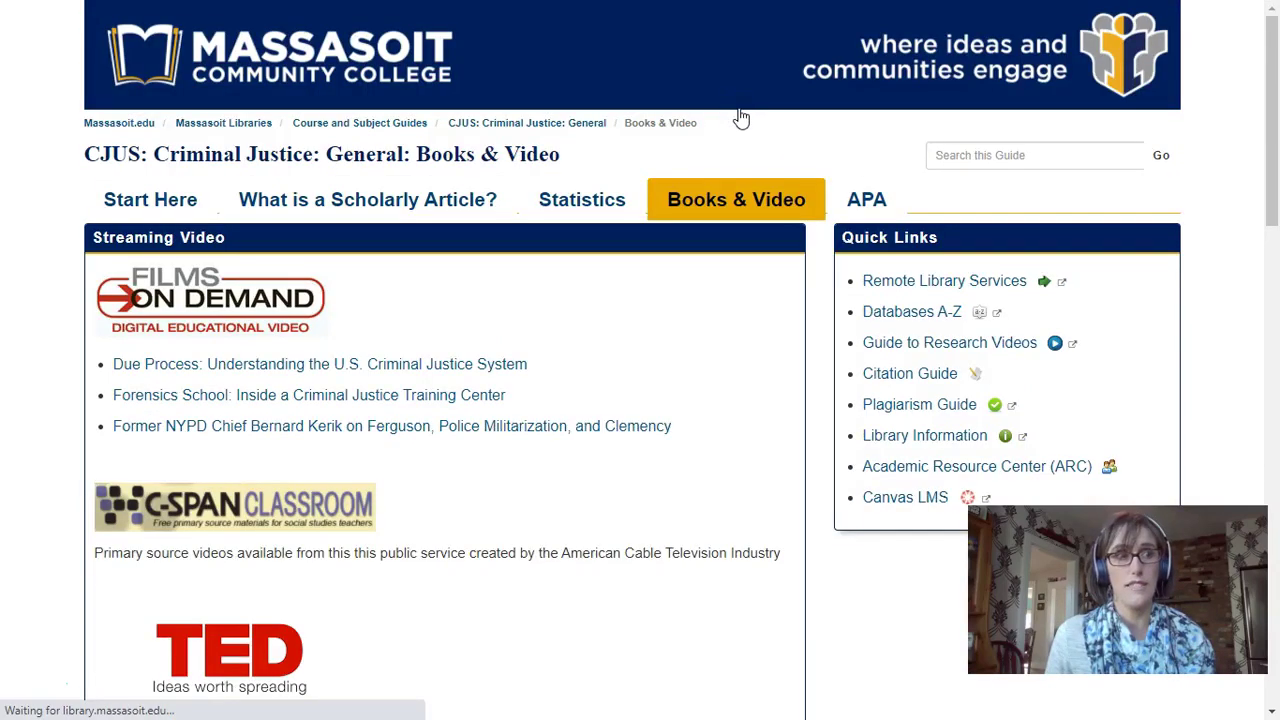
Switch the criminal justice guide to its APA citation page
{"action": "left_click", "coordinate": [586, 284]}
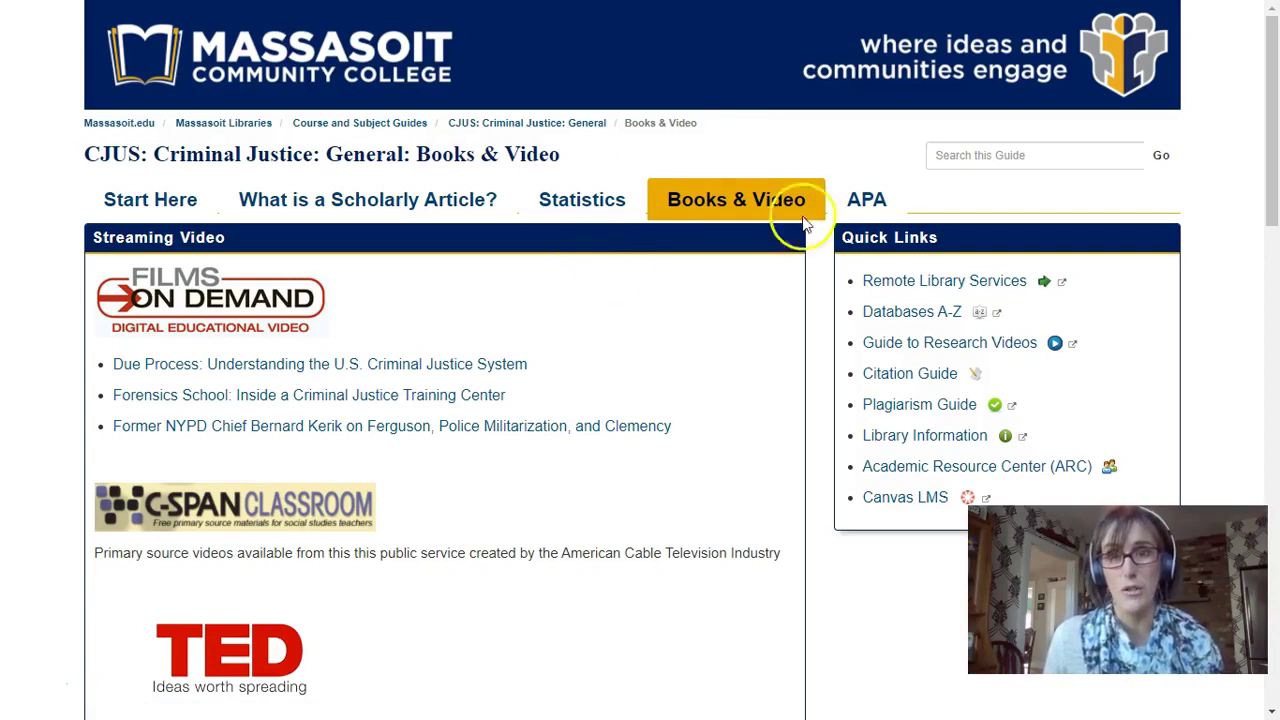
{"action": "left_click", "coordinate": [848, 203]}
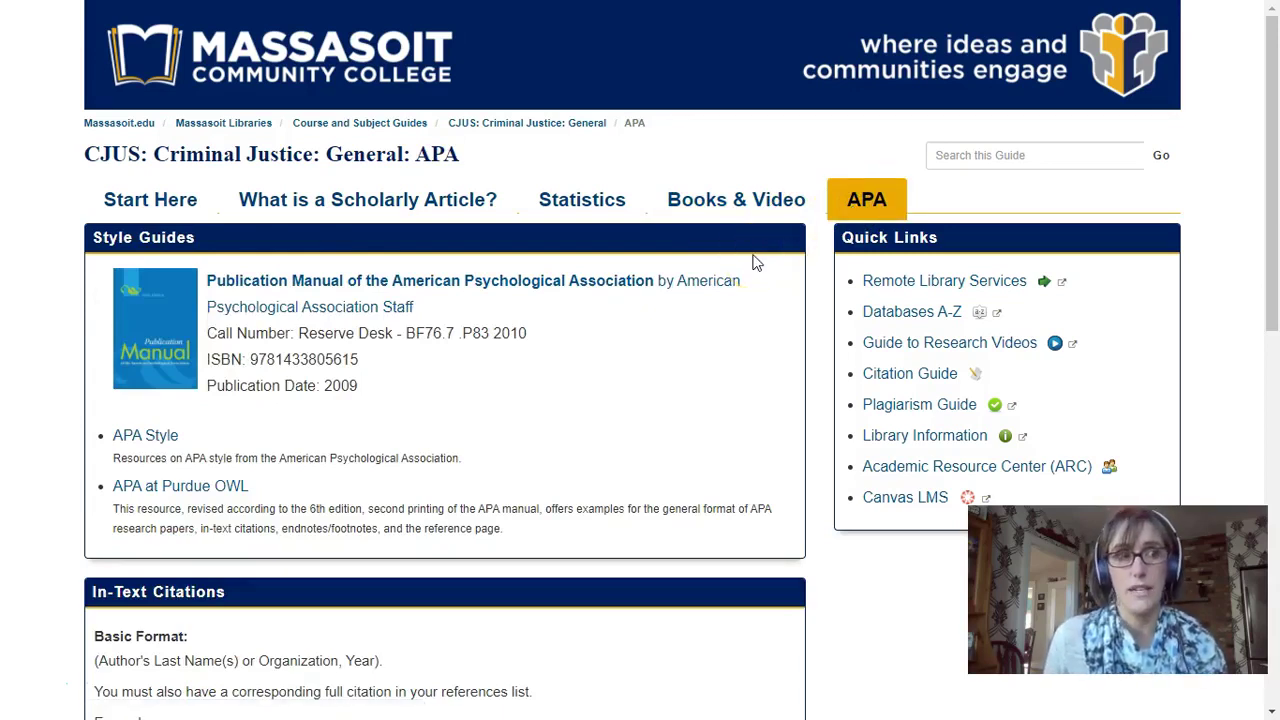
Review the guide's APA page, its APA Publication Manual style guides and in-text citation examples
{"action": "left_click", "coordinate": [666, 291]}
{"action": "scroll", "coordinate": [666, 292], "scroll_direction": "down", "scroll_amount": 1}
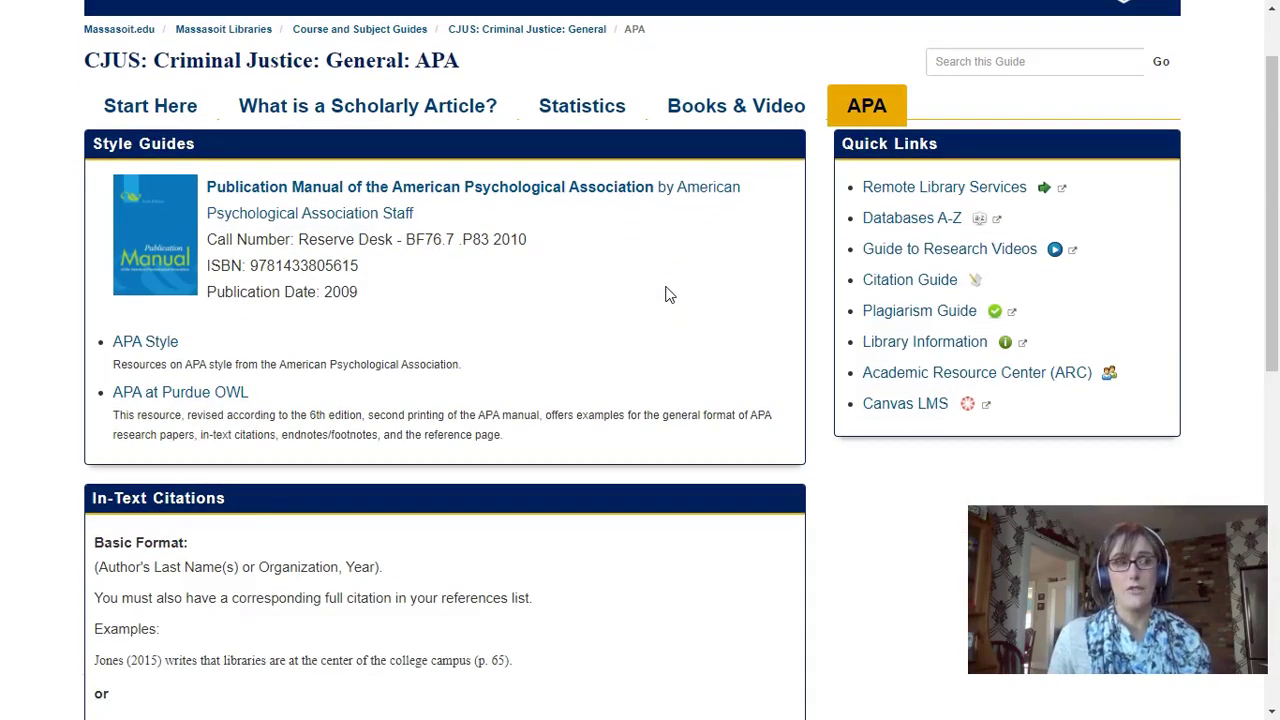
{"action": "scroll", "coordinate": [668, 294], "scroll_direction": "down", "scroll_amount": 1}
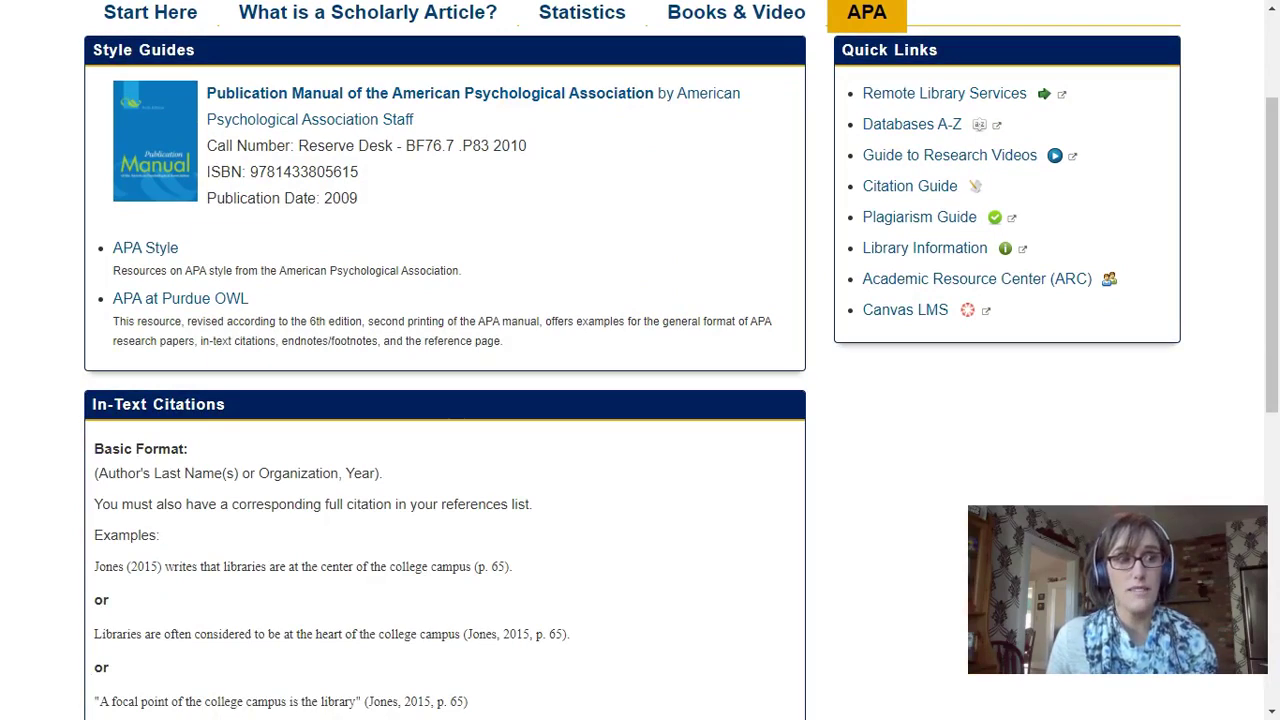
{"action": "mouse_move", "coordinate": [870, 192]}
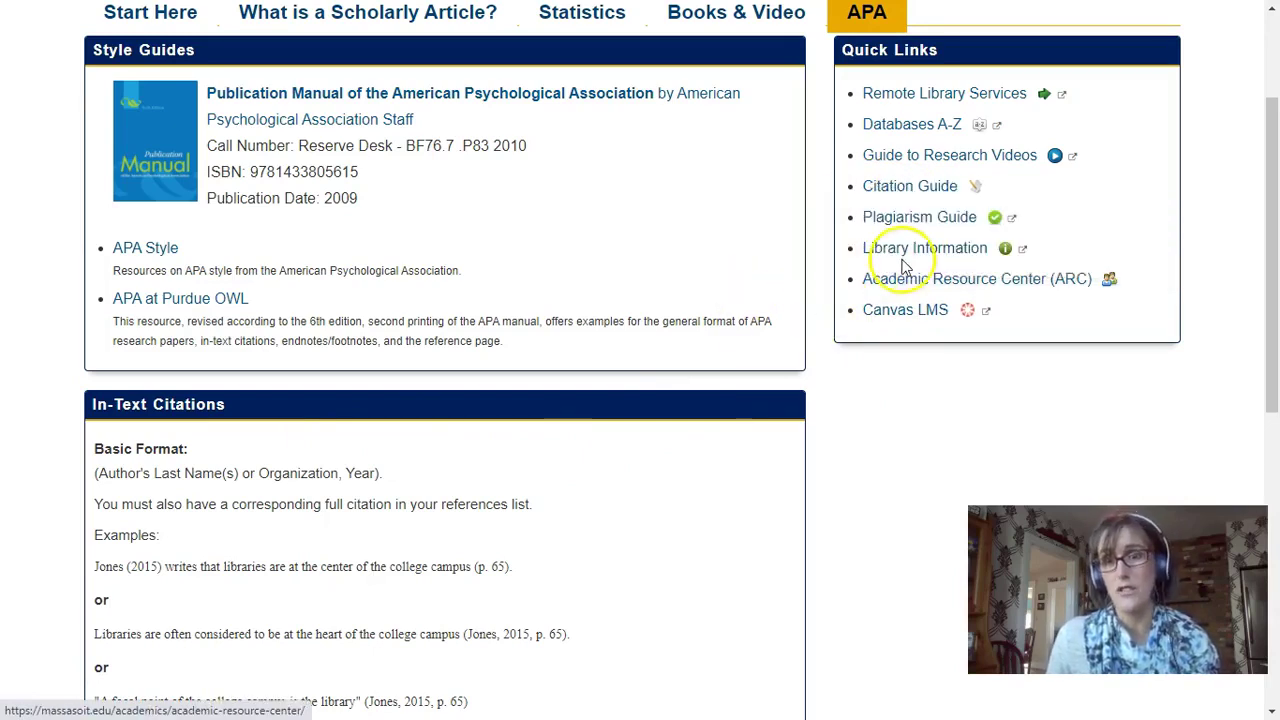
{"action": "mouse_move", "coordinate": [905, 280]}
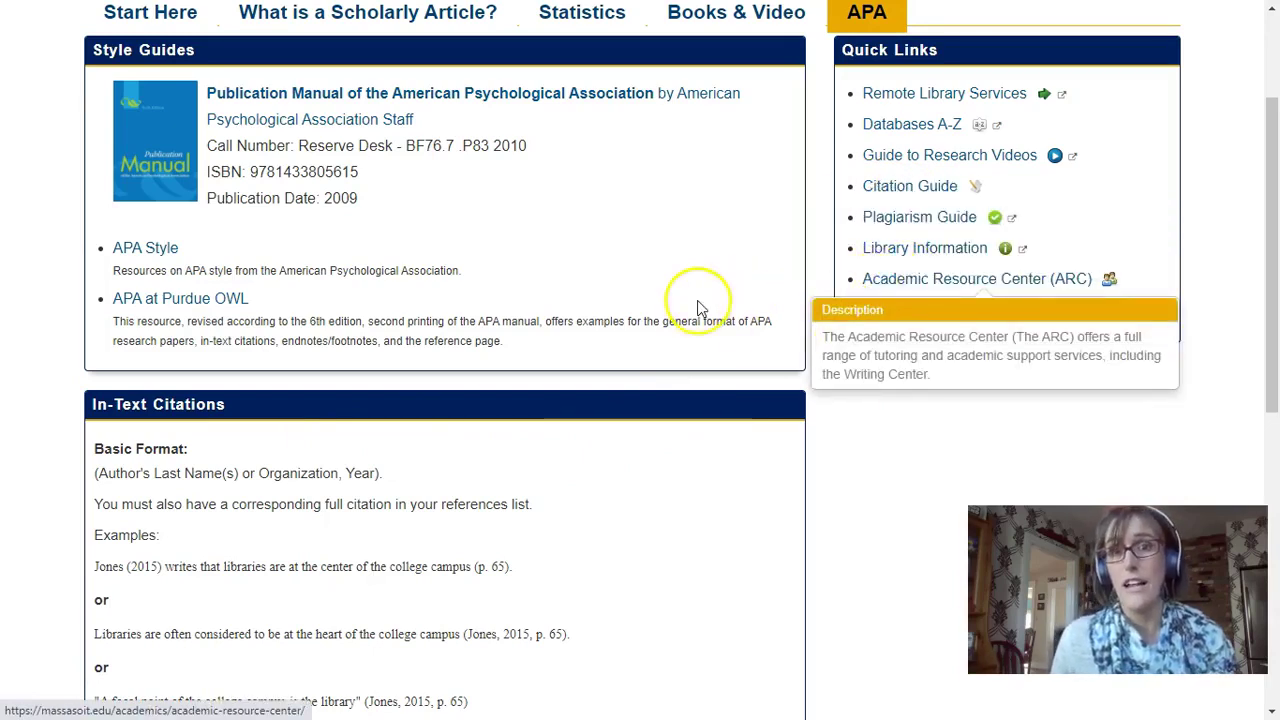